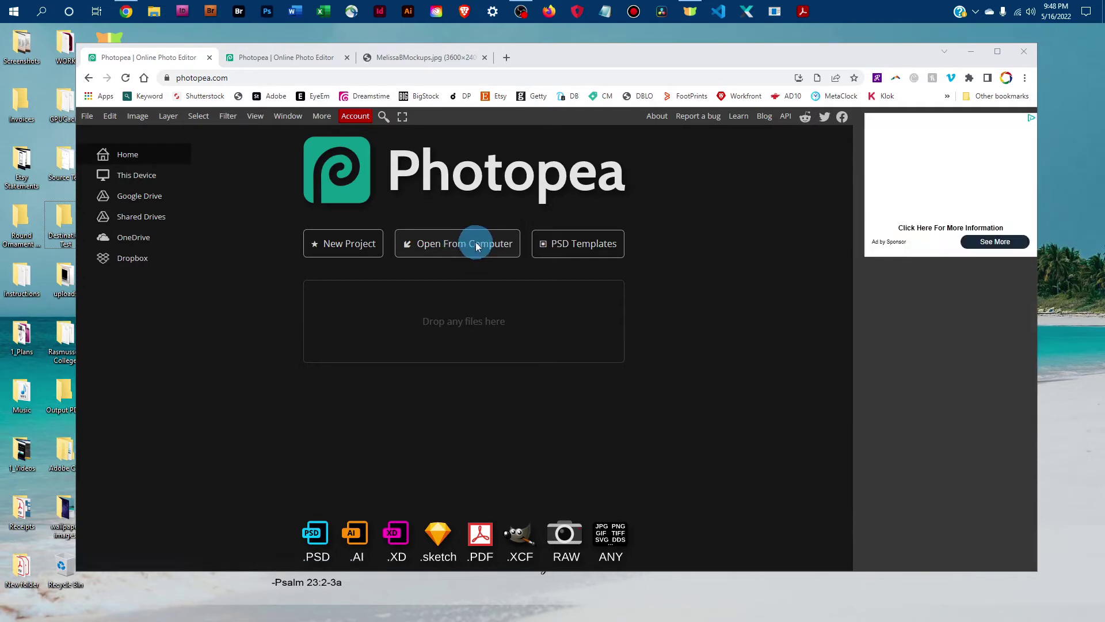
Step: Switch to the A2 card and envelope mockup document and show the Layers panel
click(280, 59)
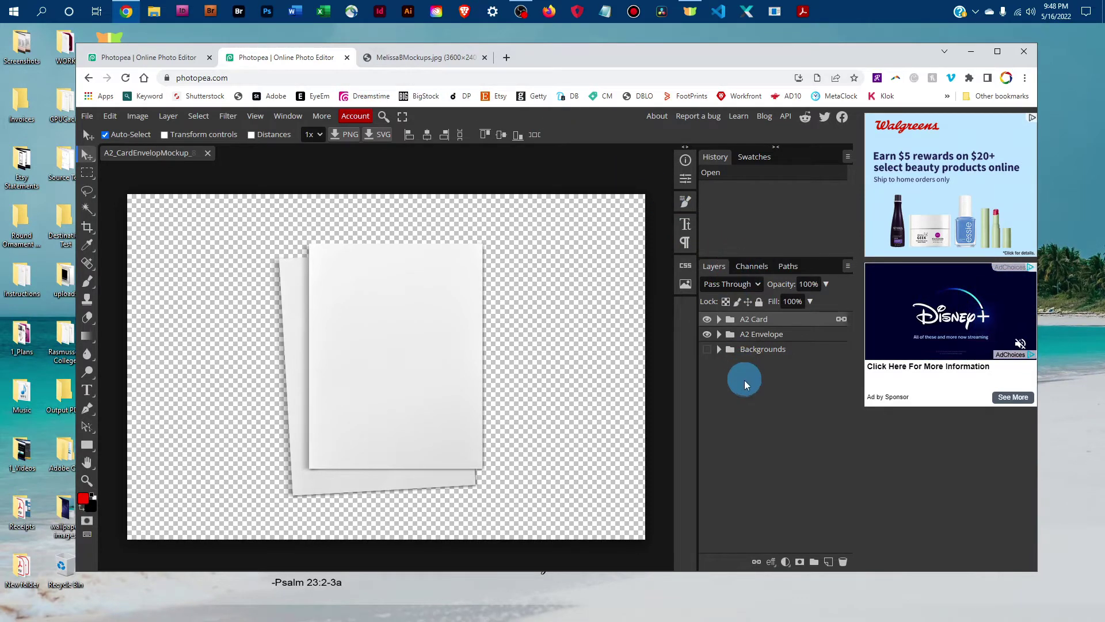
click(290, 116)
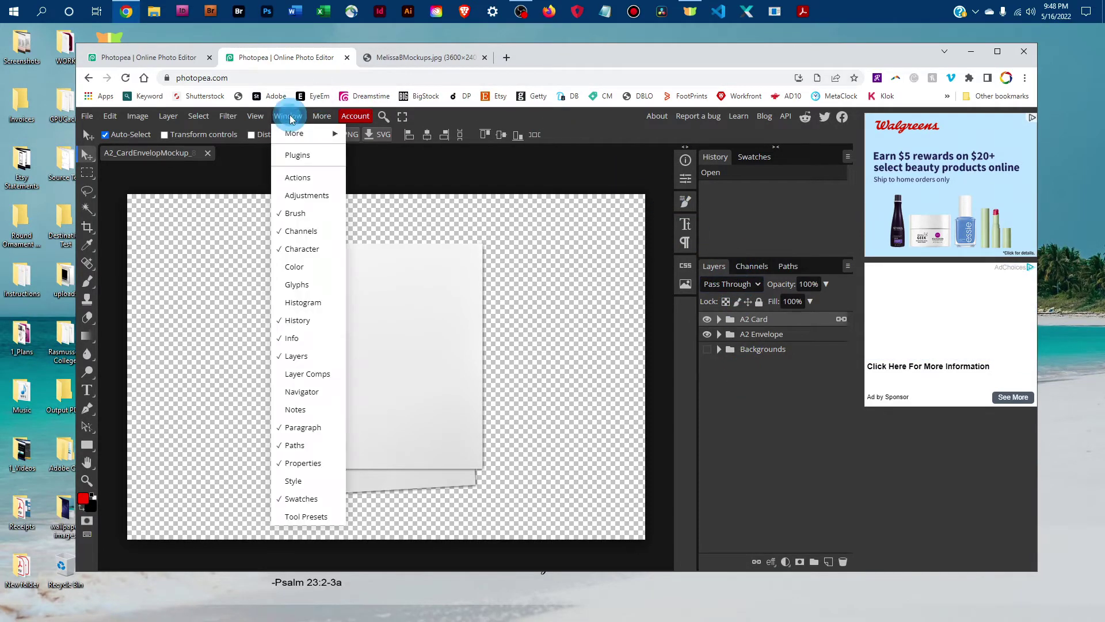
click(313, 358)
click(720, 382)
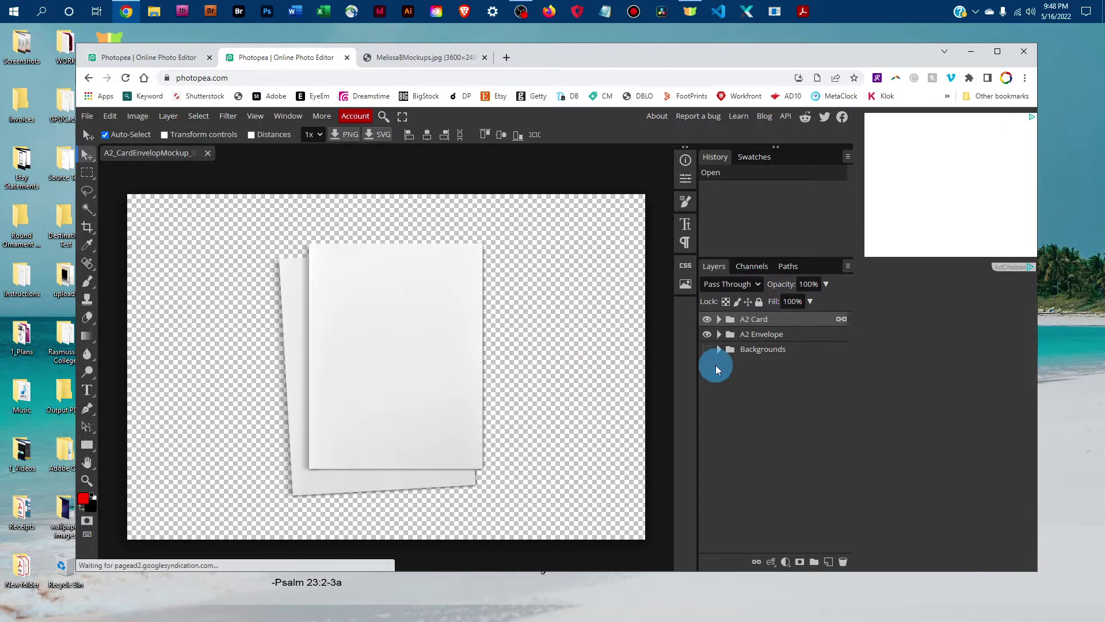
Step: Expand the A2 Card, Card, A2 Envelope and Envelope groups, and make Kraft Envelope visible
click(719, 320)
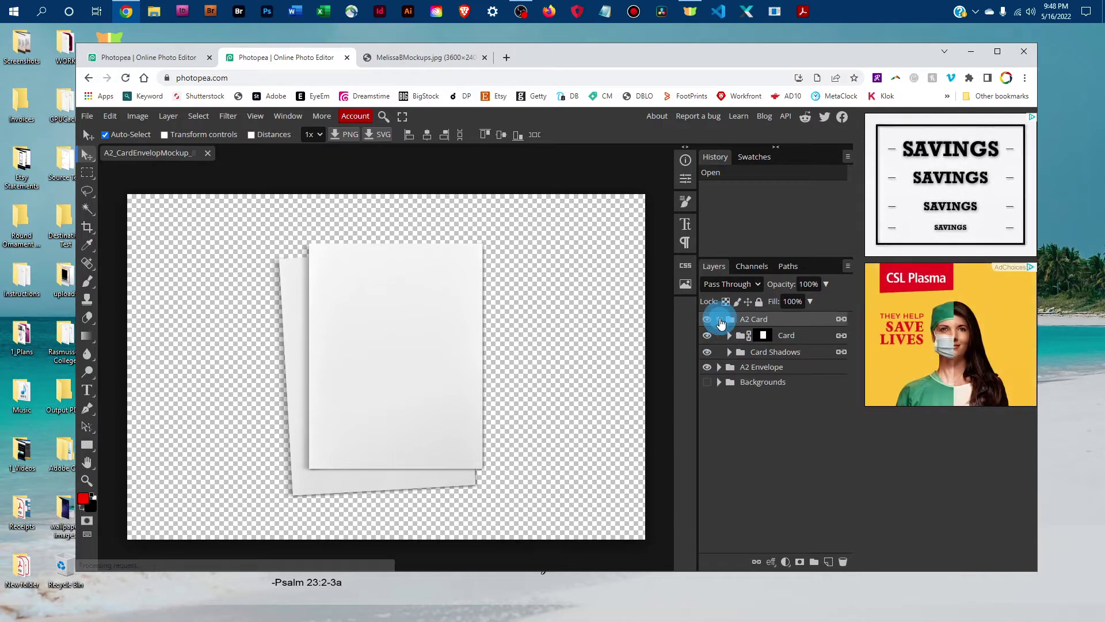
click(730, 335)
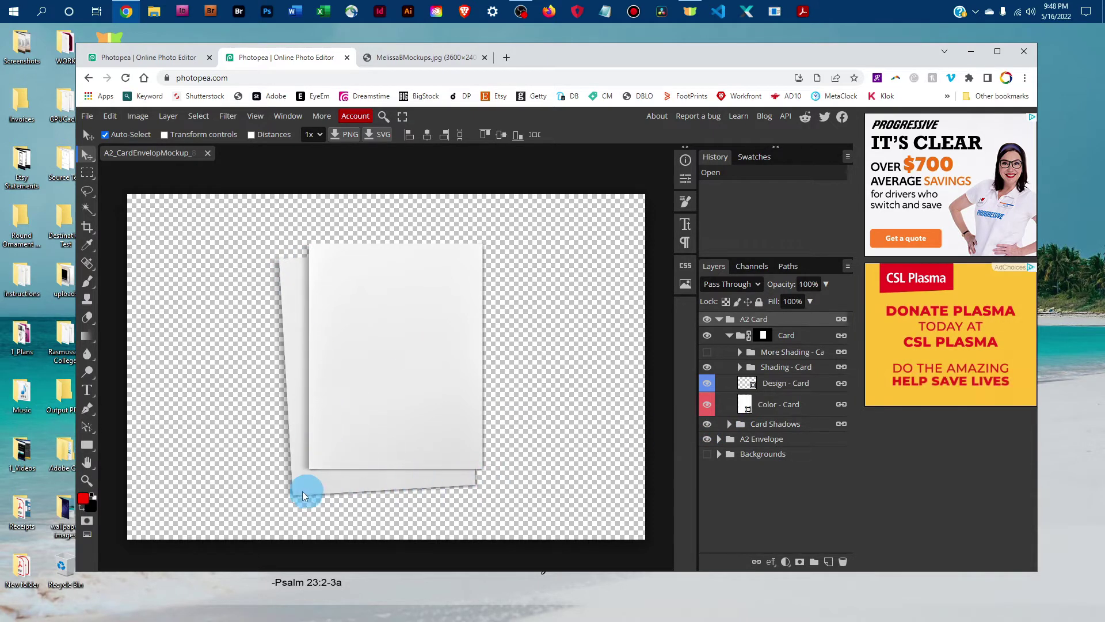
click(718, 438)
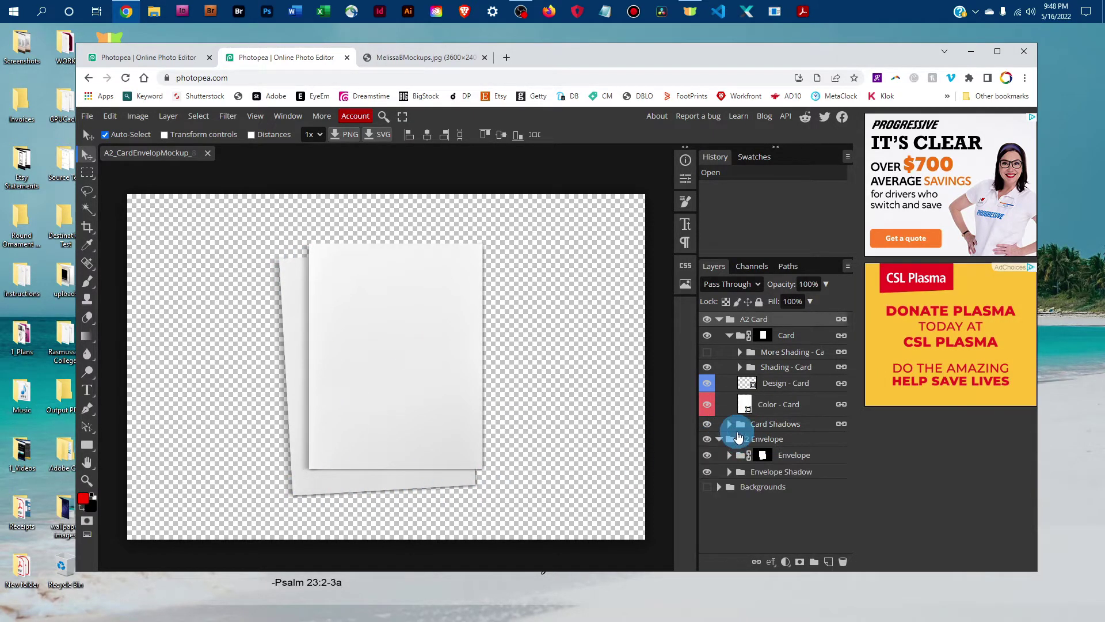
click(730, 455)
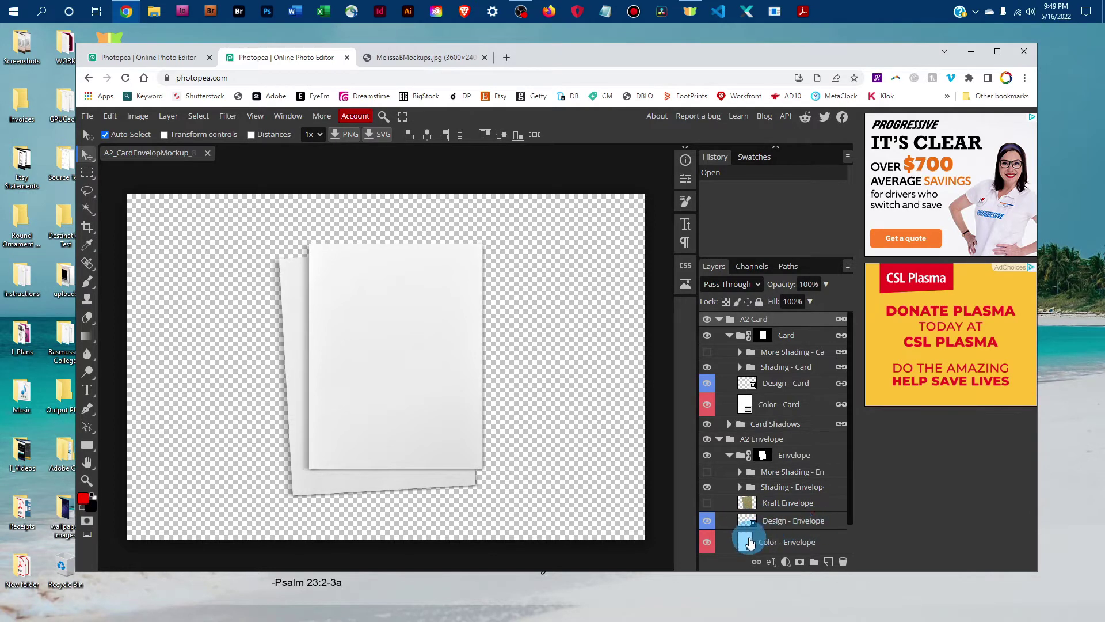
scroll(777, 458, down, 1)
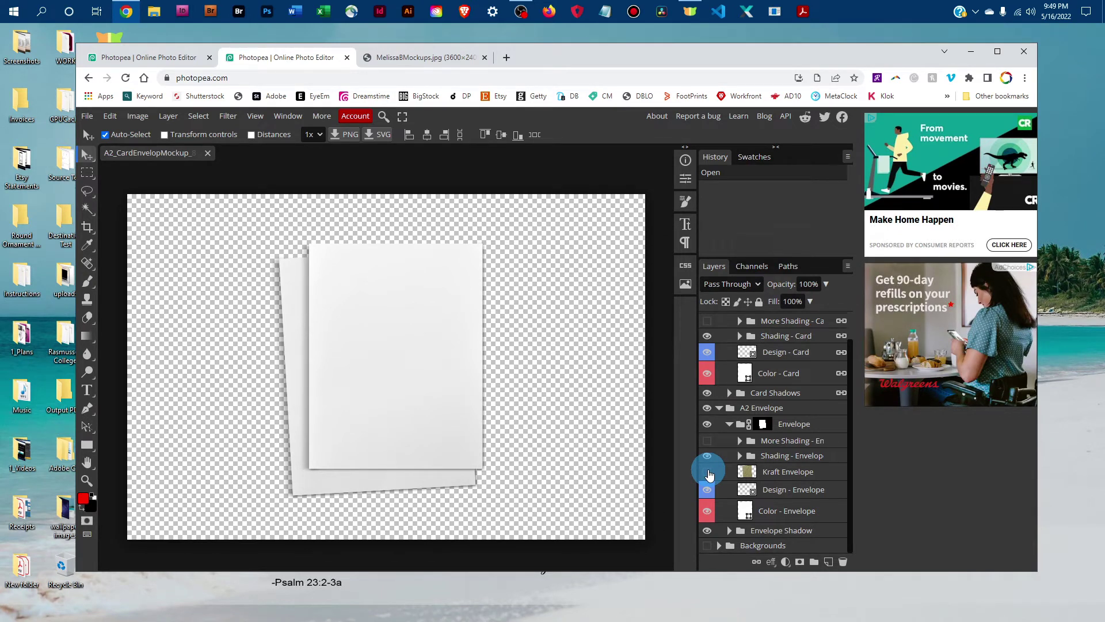
click(708, 472)
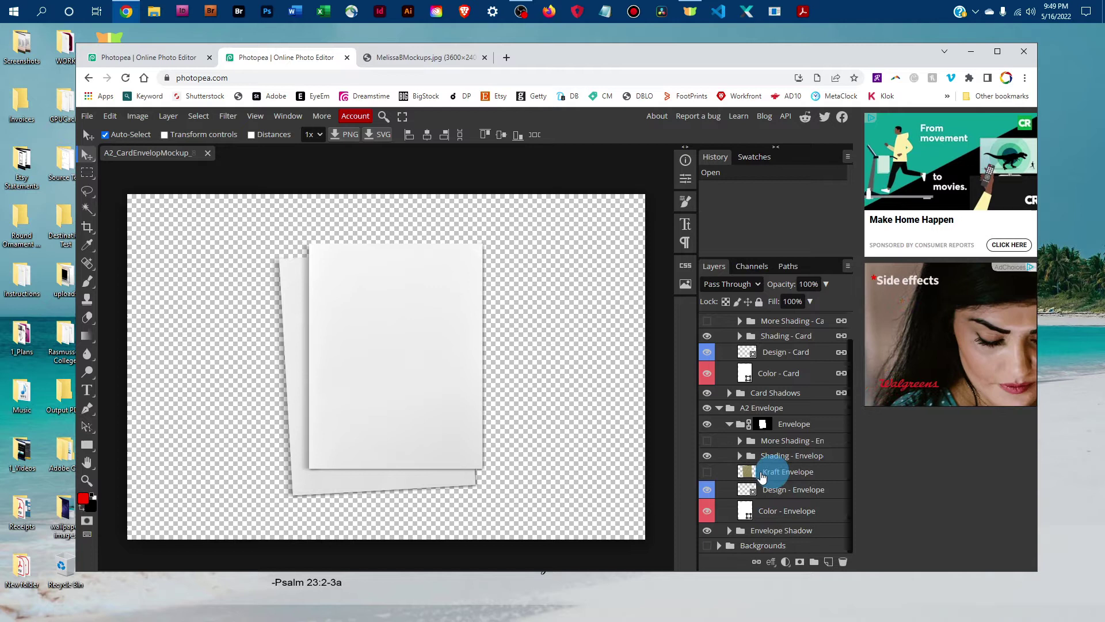
click(707, 472)
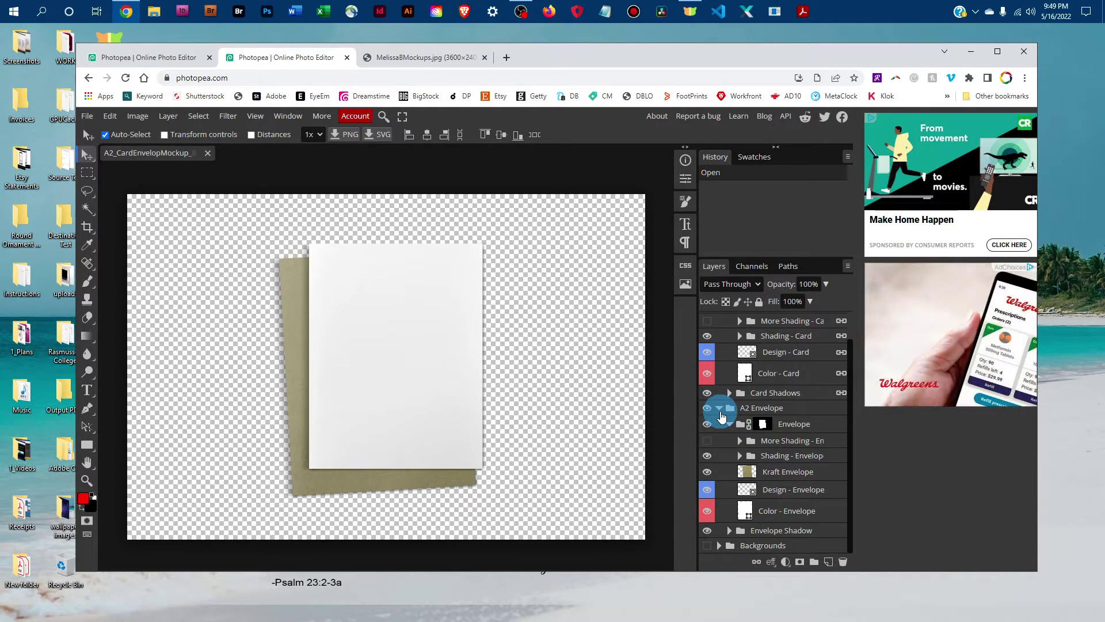
Step: Hide Kraft Envelope for a white envelope and show the Wood Background instead of White Background
click(708, 472)
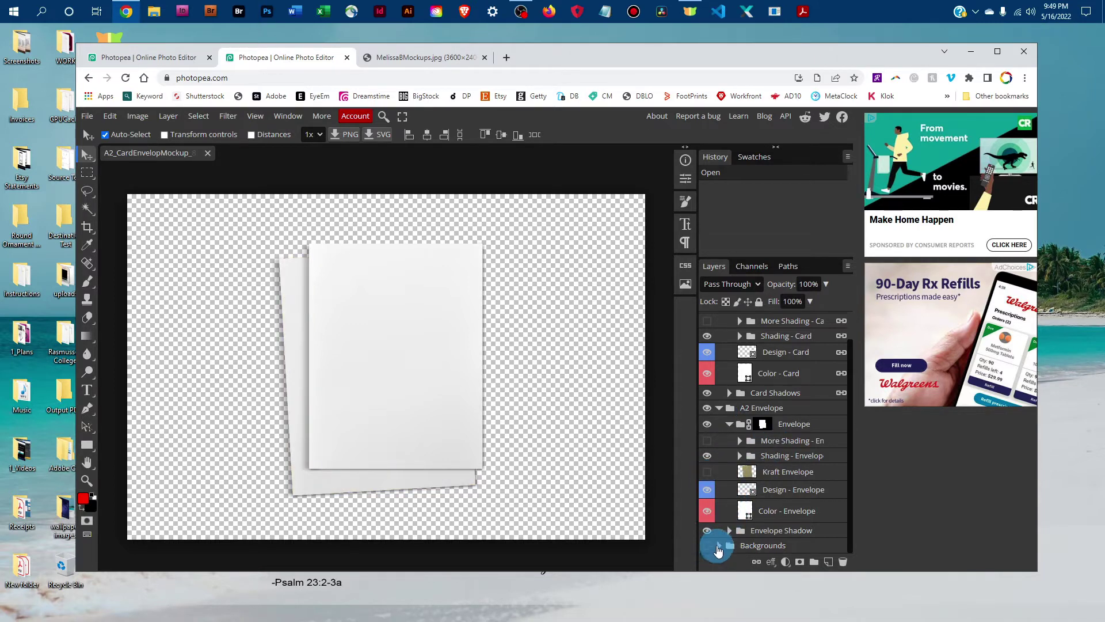
click(719, 546)
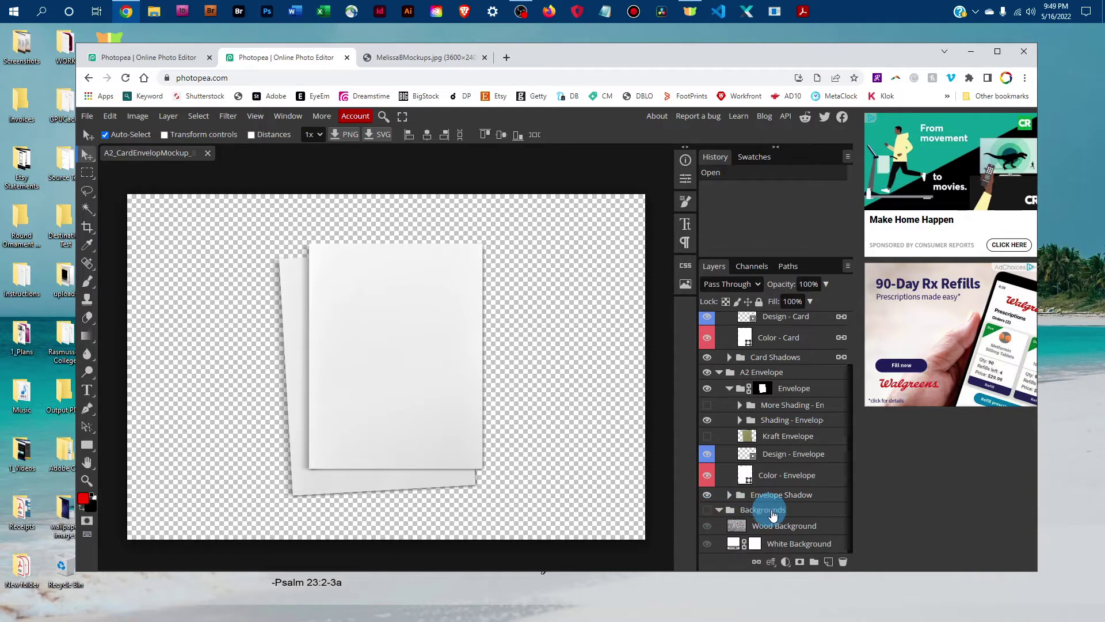
click(707, 511)
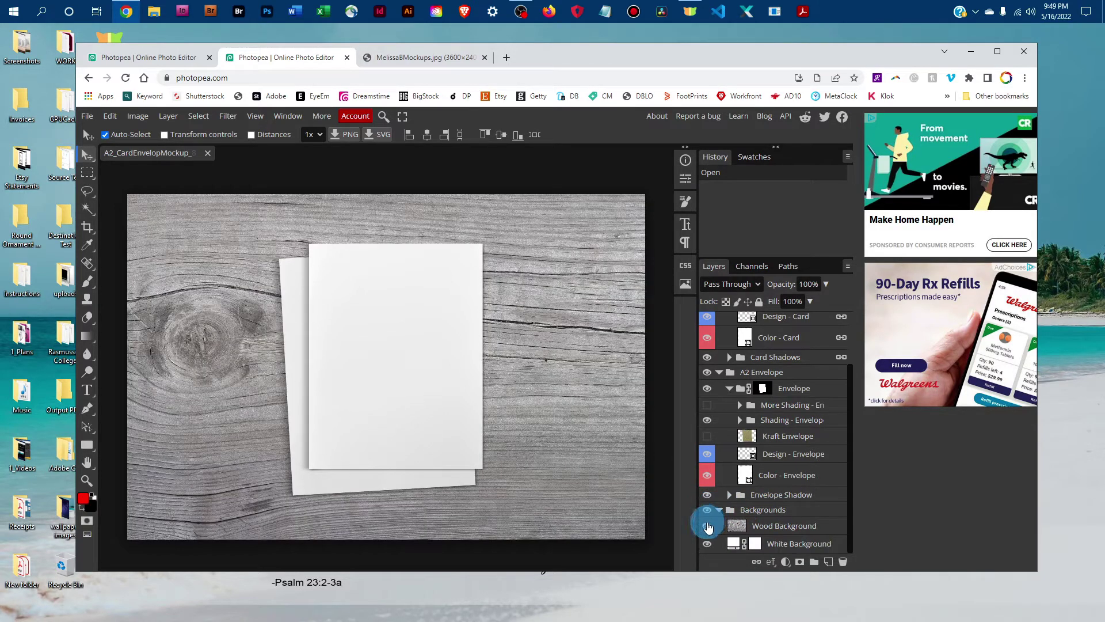
click(707, 526)
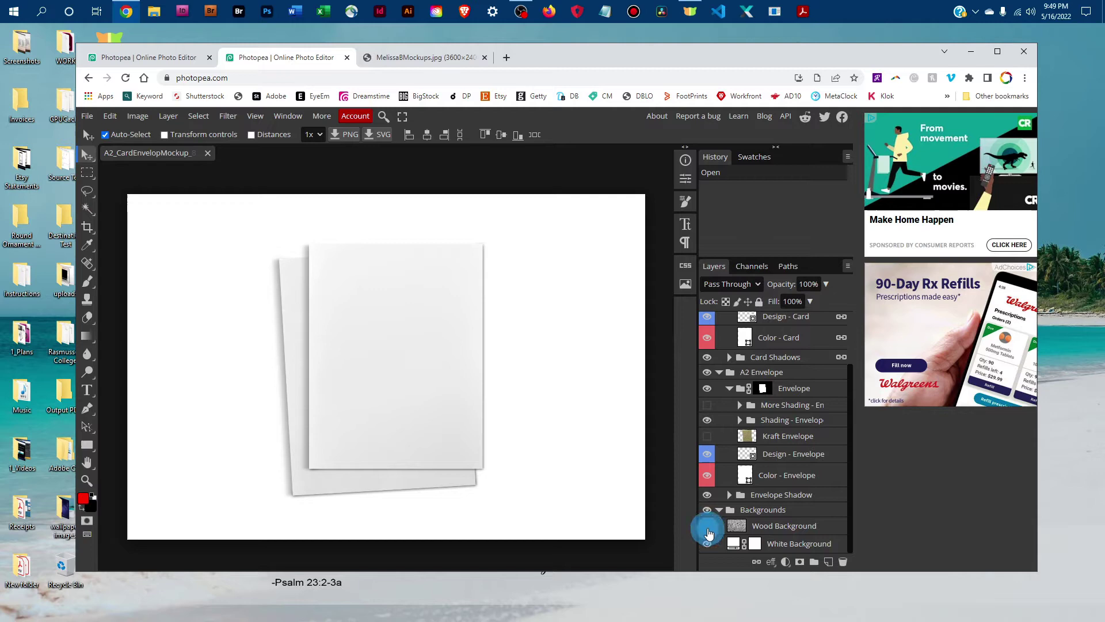
click(707, 527)
click(720, 511)
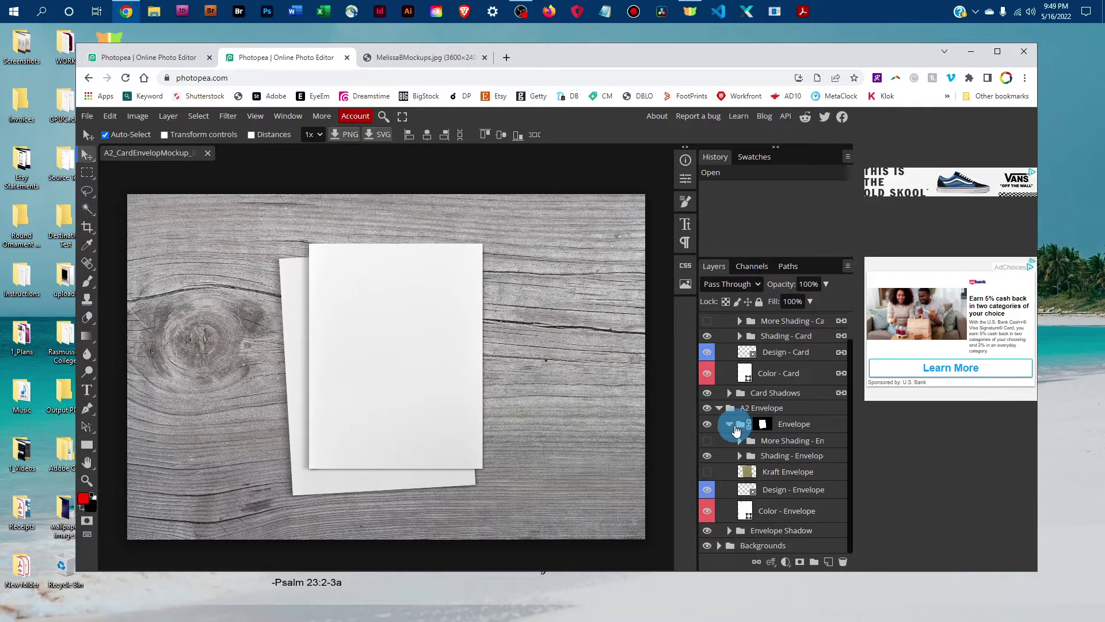
Step: Collapse the envelope groups, re-expand A2 Card > Card, and open the Design - Card smart object
click(730, 425)
click(718, 438)
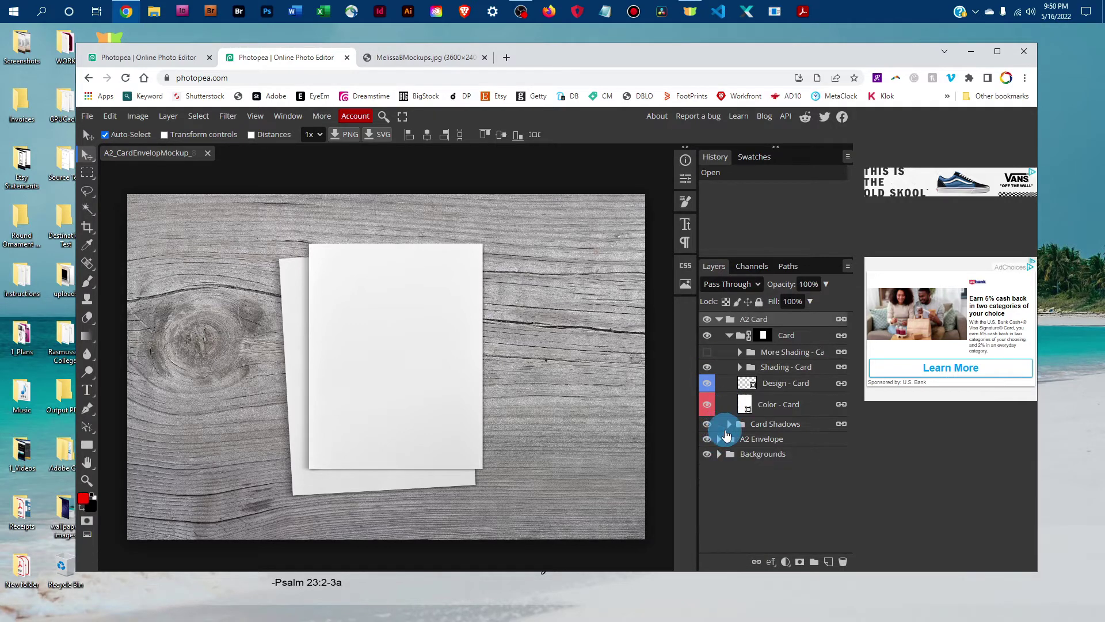
click(730, 335)
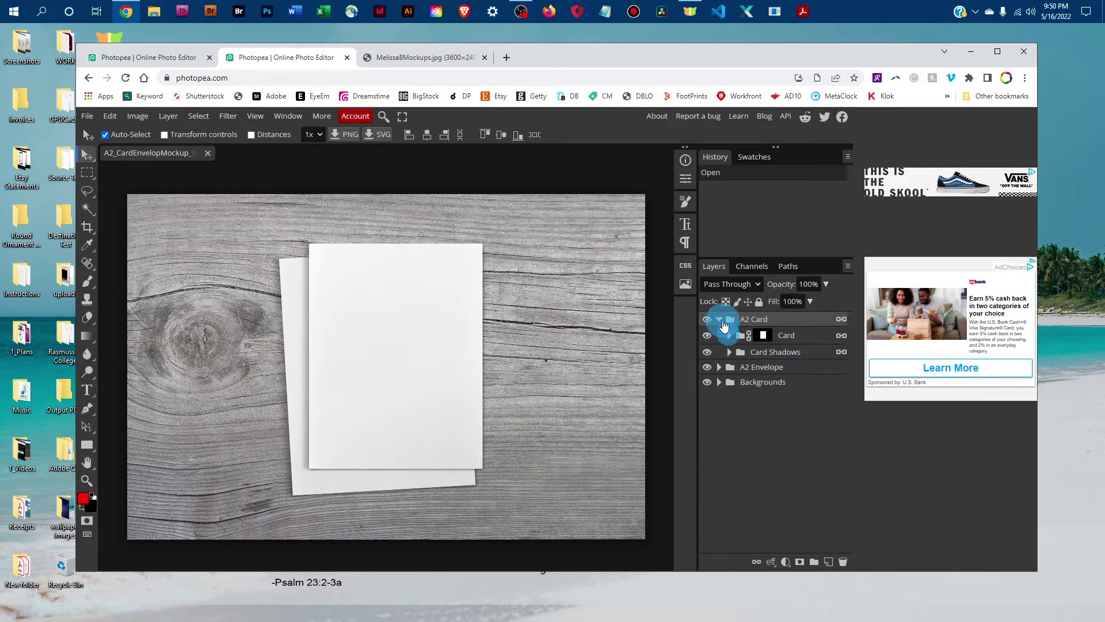
click(719, 323)
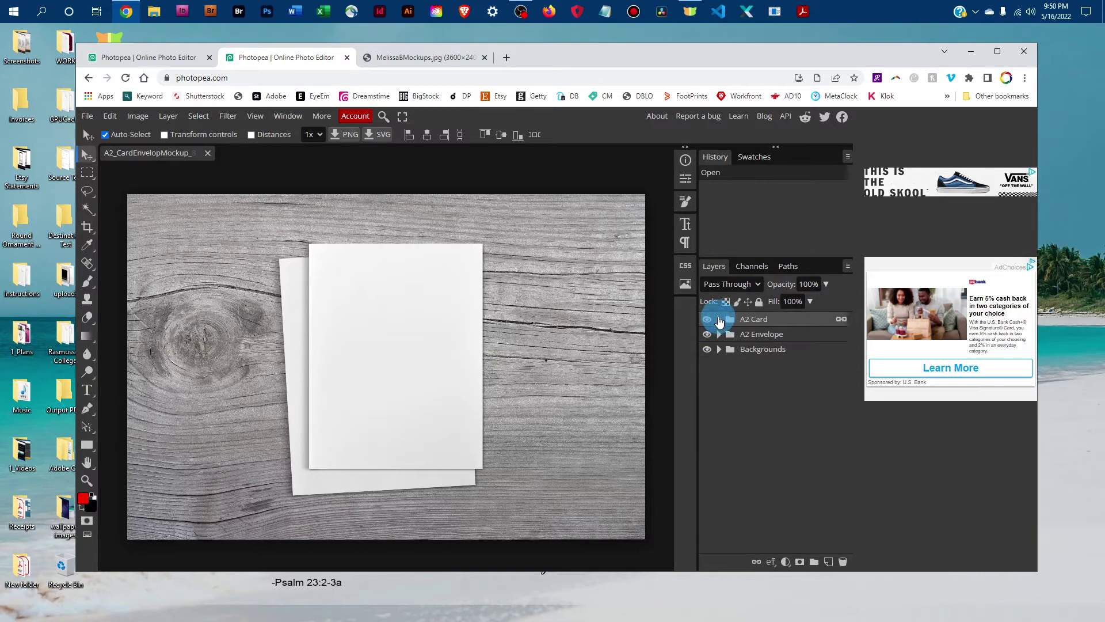
click(718, 319)
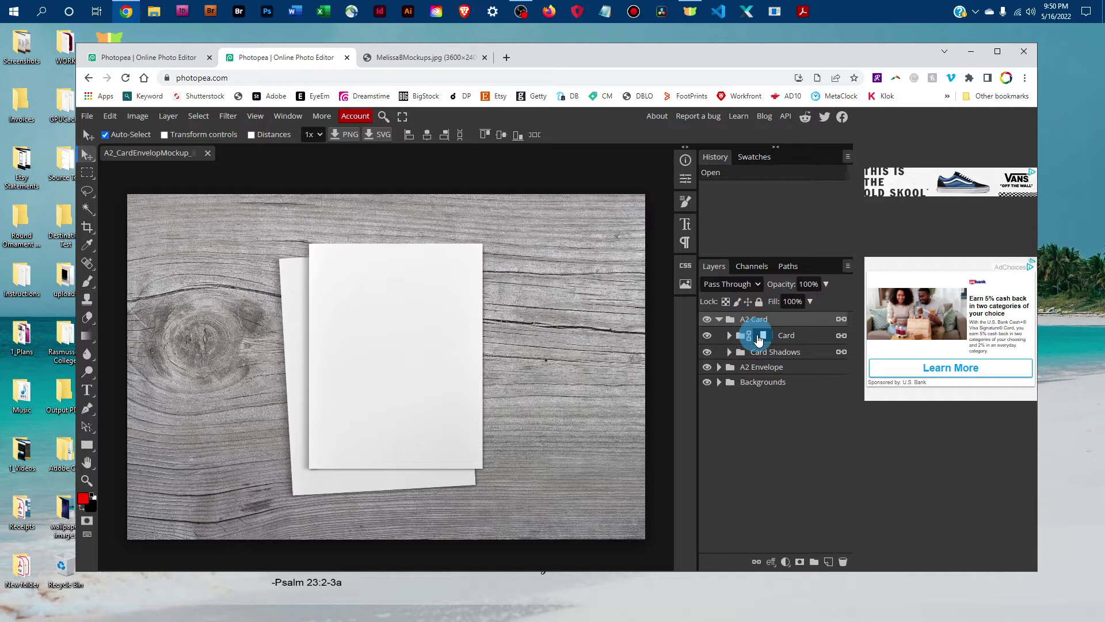
click(731, 337)
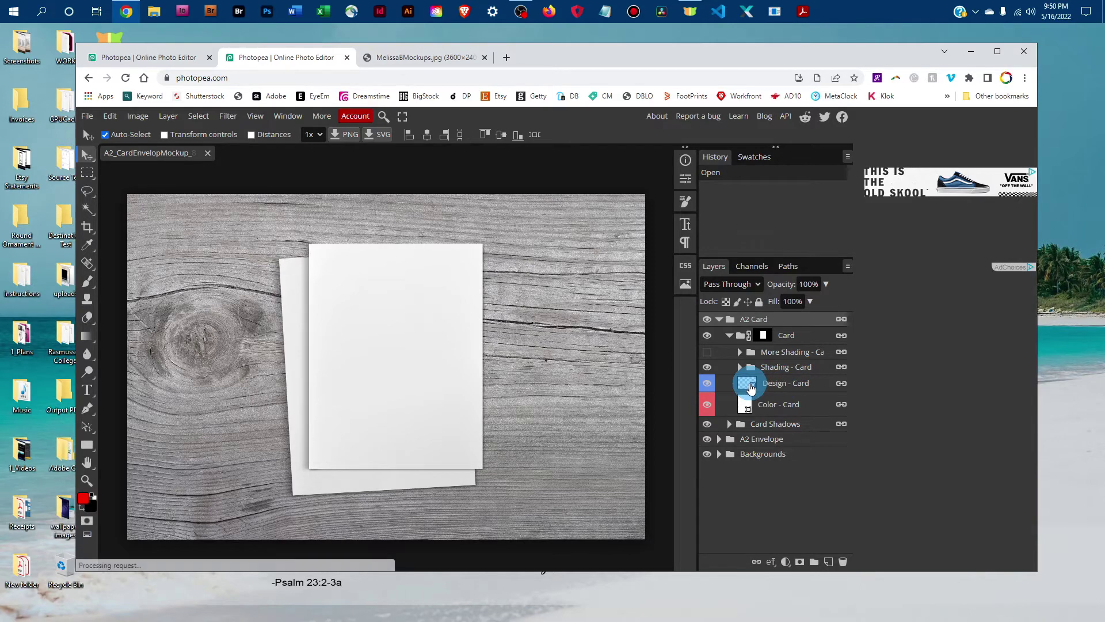
double_click(747, 382)
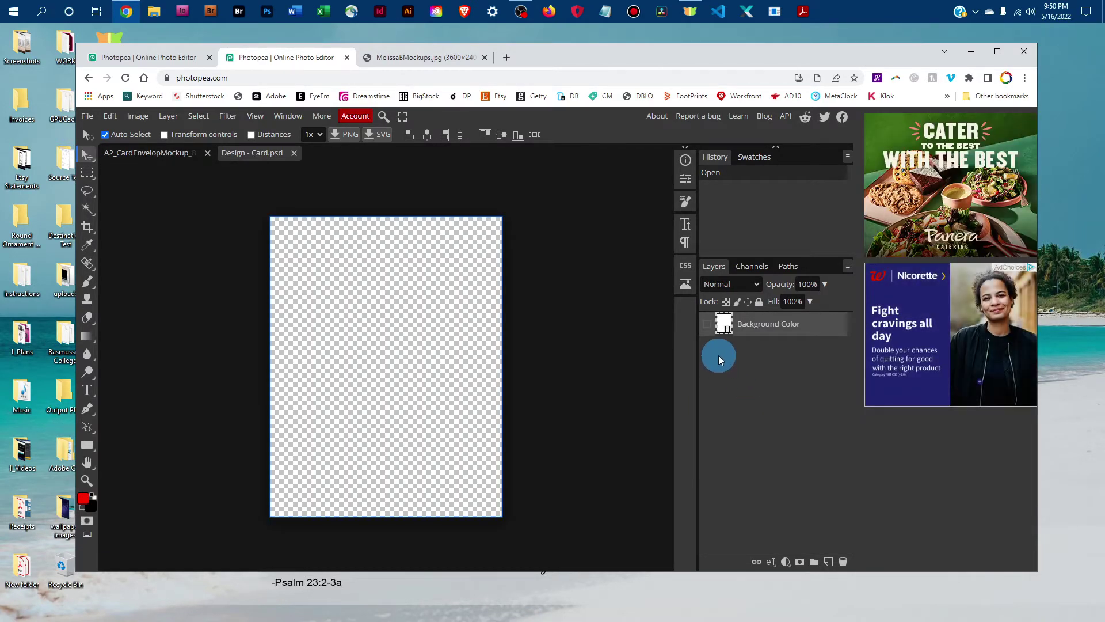
Step: Open background-1143436.psd from the 1_Art folder
click(85, 117)
click(99, 147)
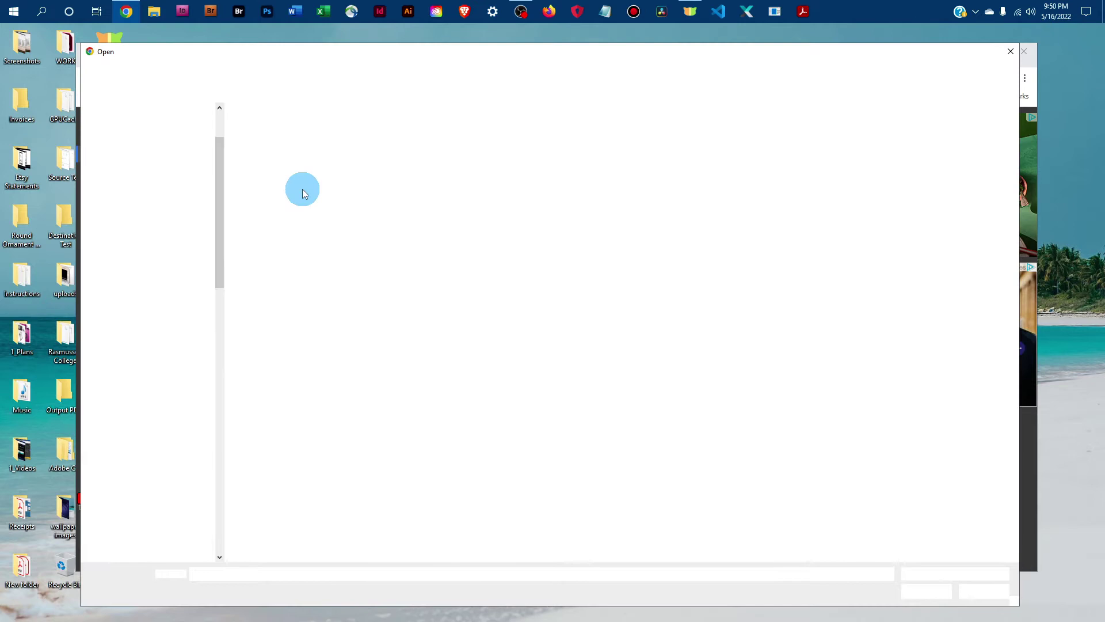
click(134, 187)
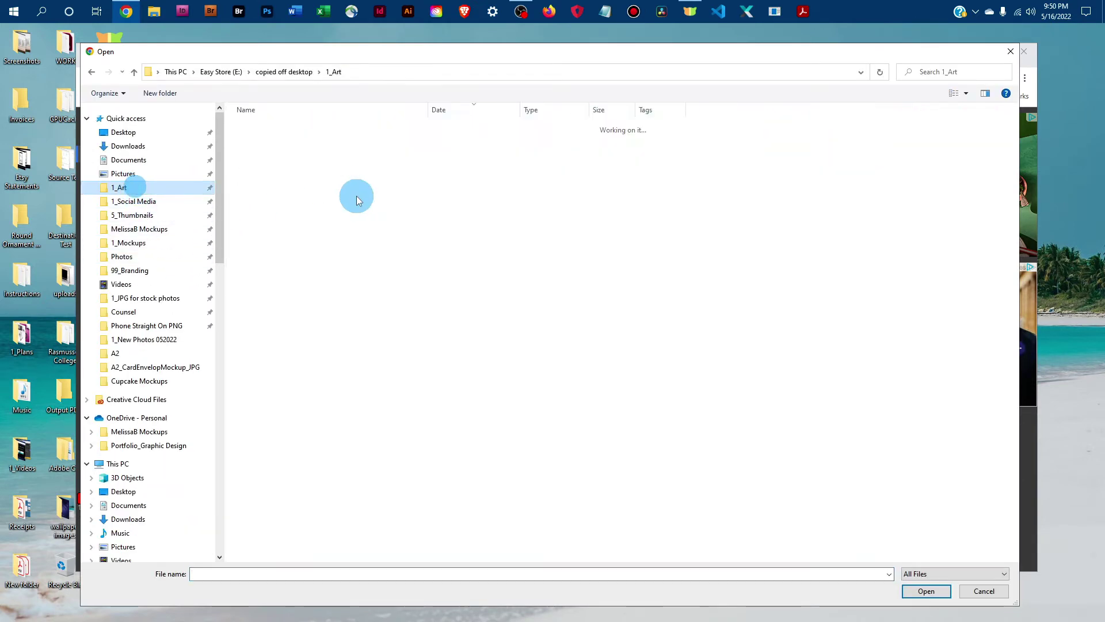
click(318, 151)
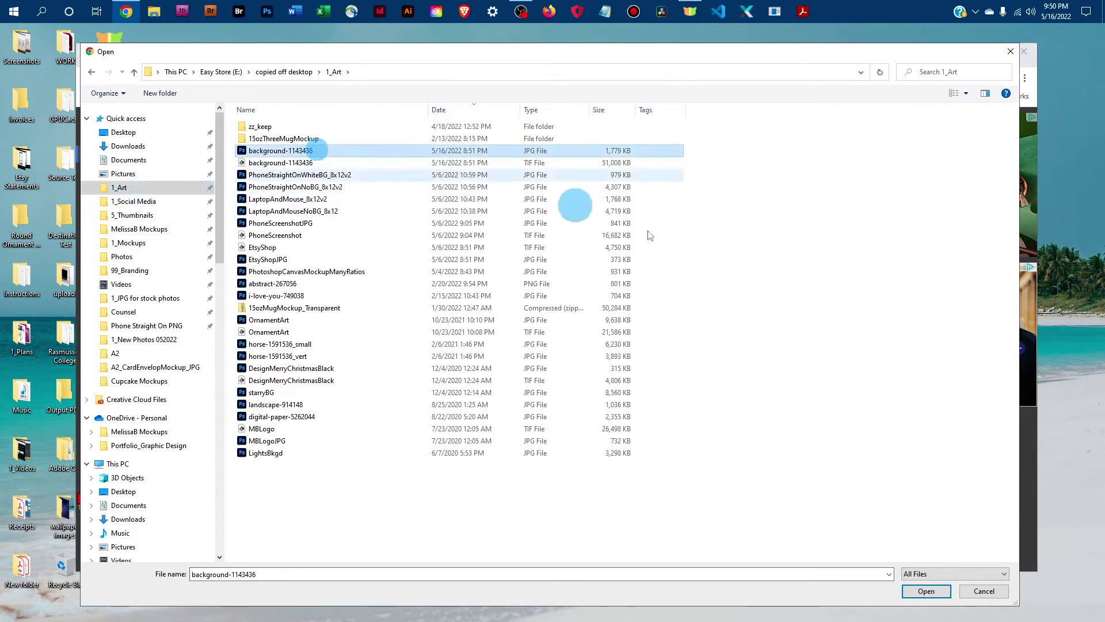
click(925, 591)
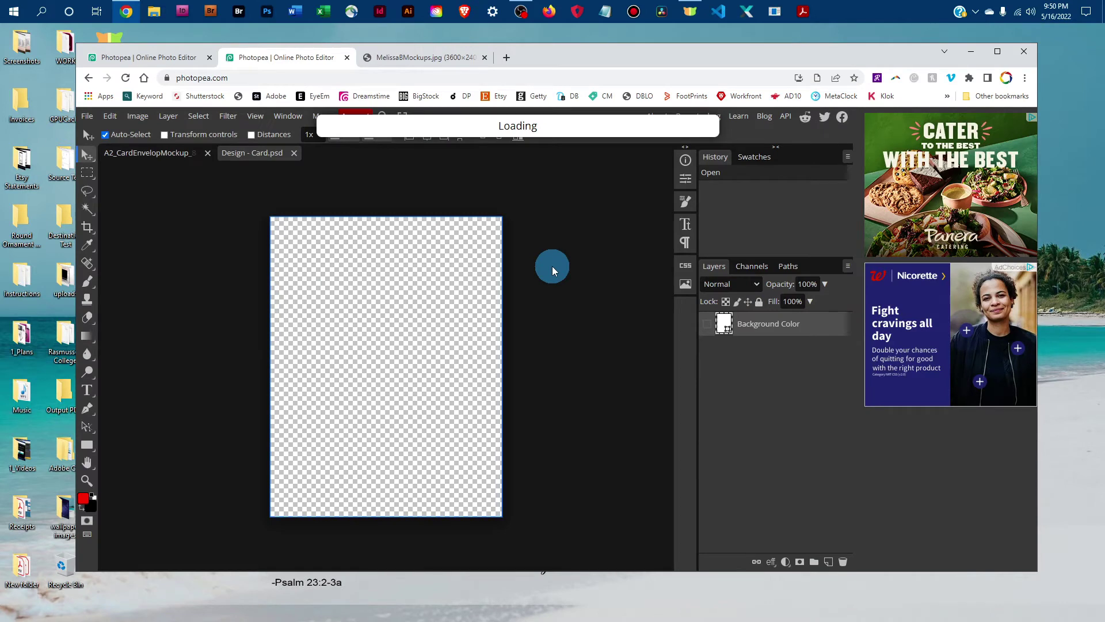
Step: Select all of the watercolour butterfly image and copy it
click(203, 117)
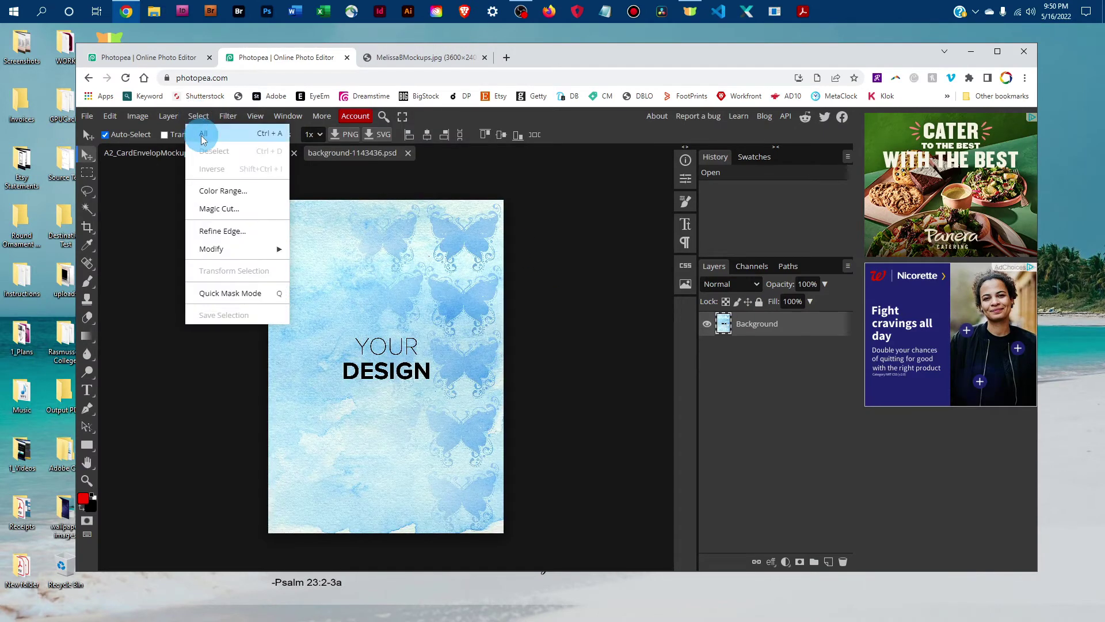
click(195, 132)
click(111, 117)
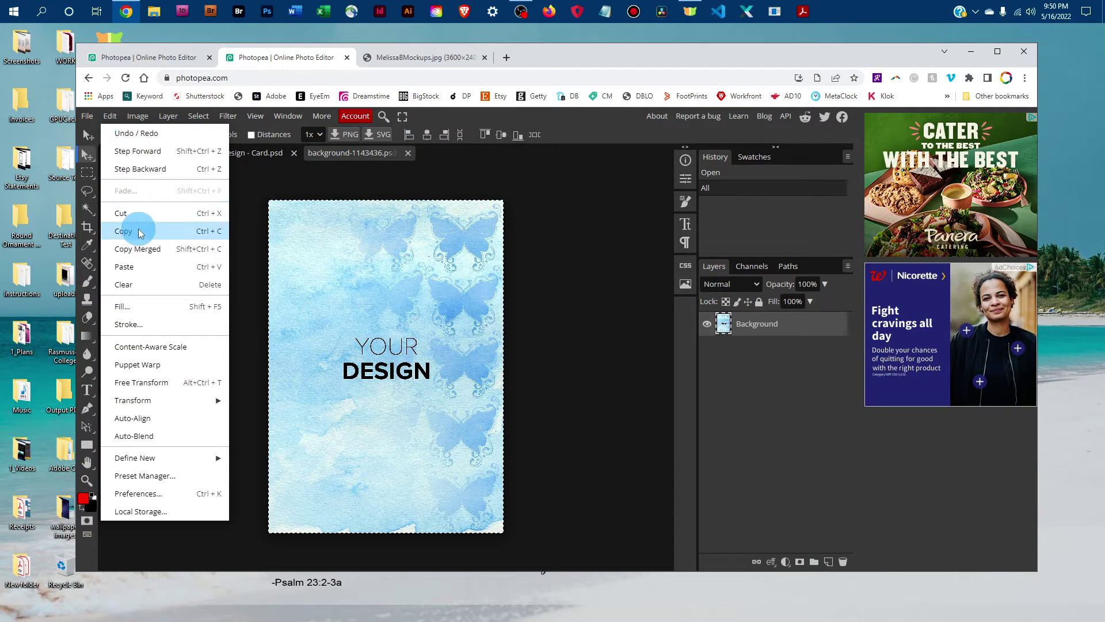
click(265, 156)
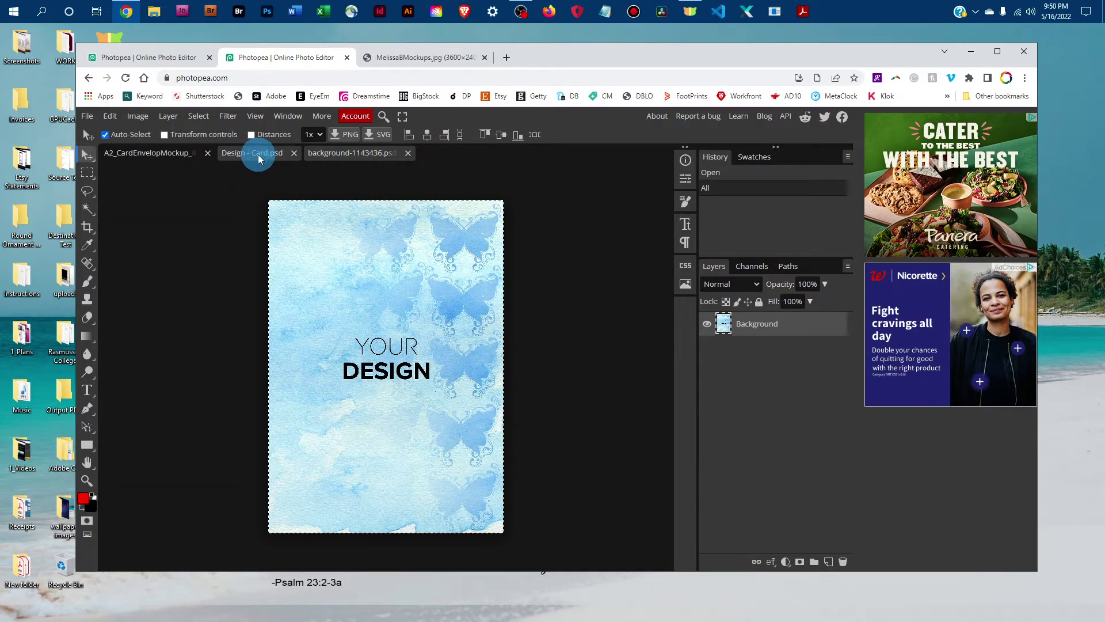
Step: Paste the butterfly artwork into the Design - Card document as a new layer
click(258, 155)
click(111, 116)
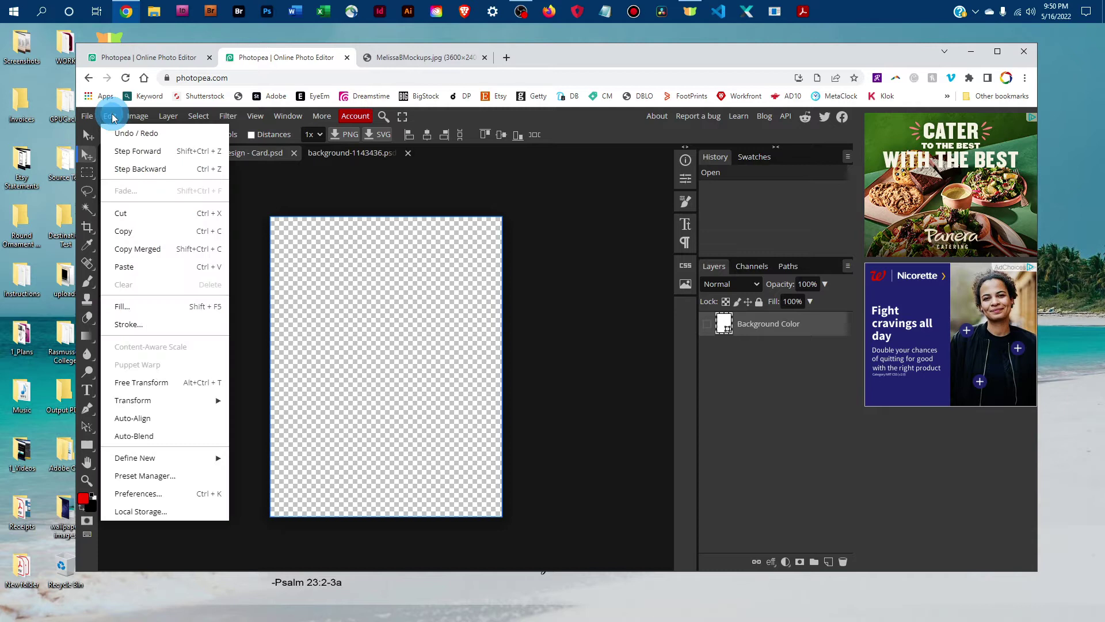
click(157, 263)
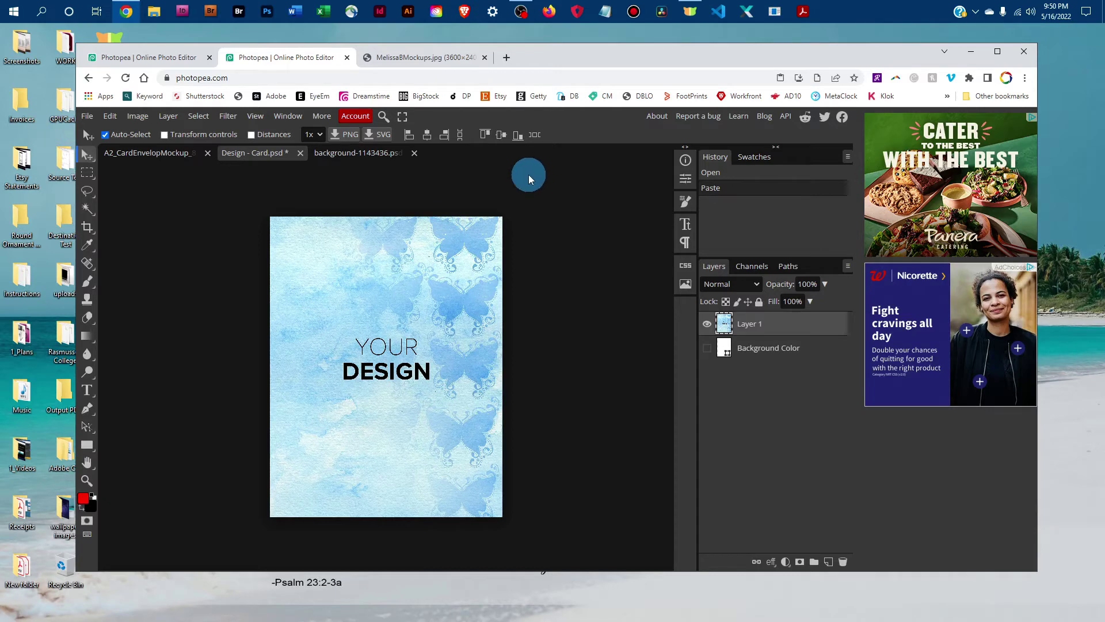
click(112, 119)
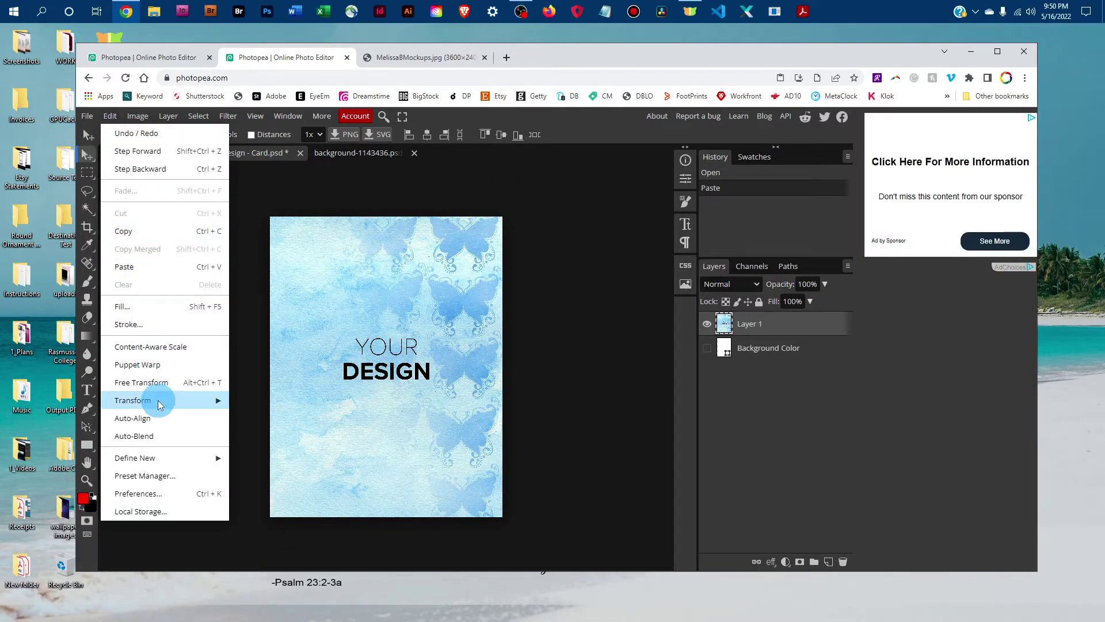
Step: Free-transform the pasted butterfly layer to about 100.4% scale
click(170, 385)
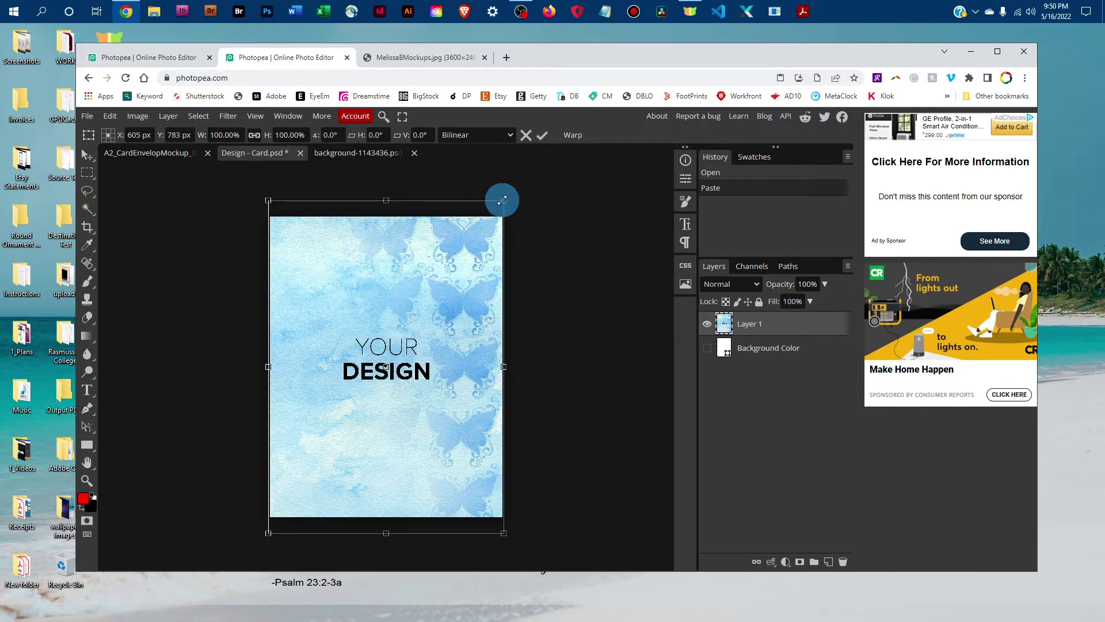
drag(502, 200, 508, 198)
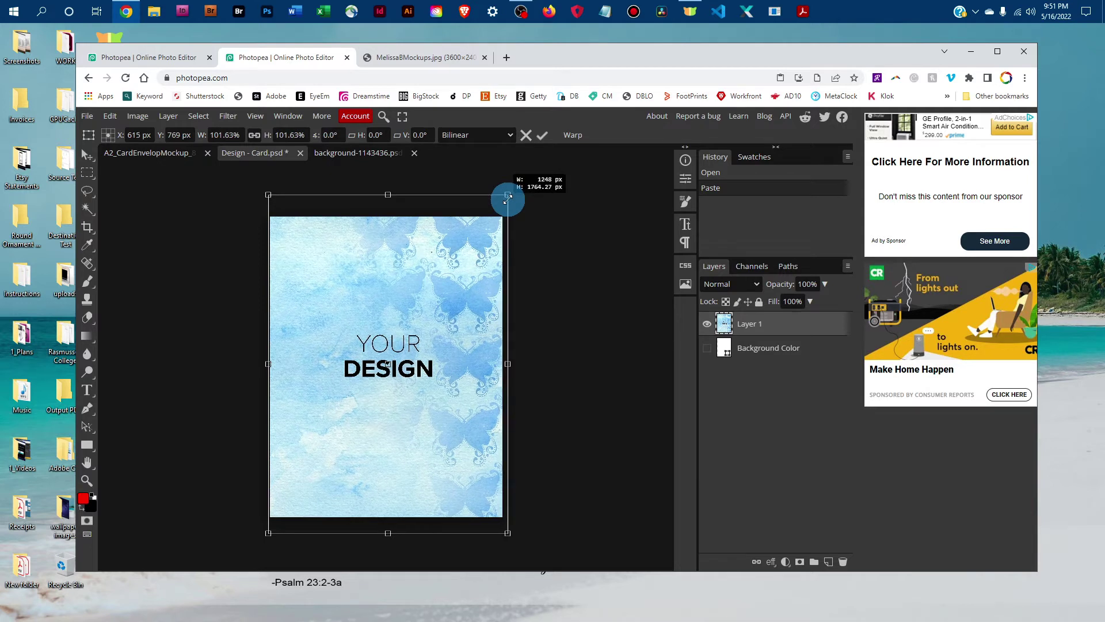
drag(507, 198, 505, 200)
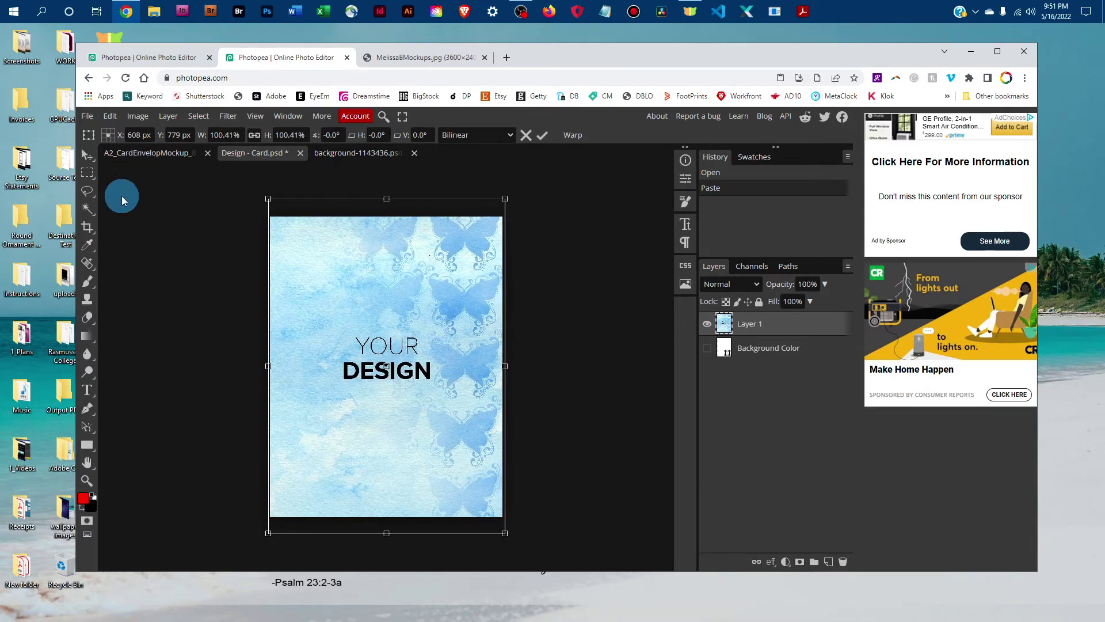
click(88, 118)
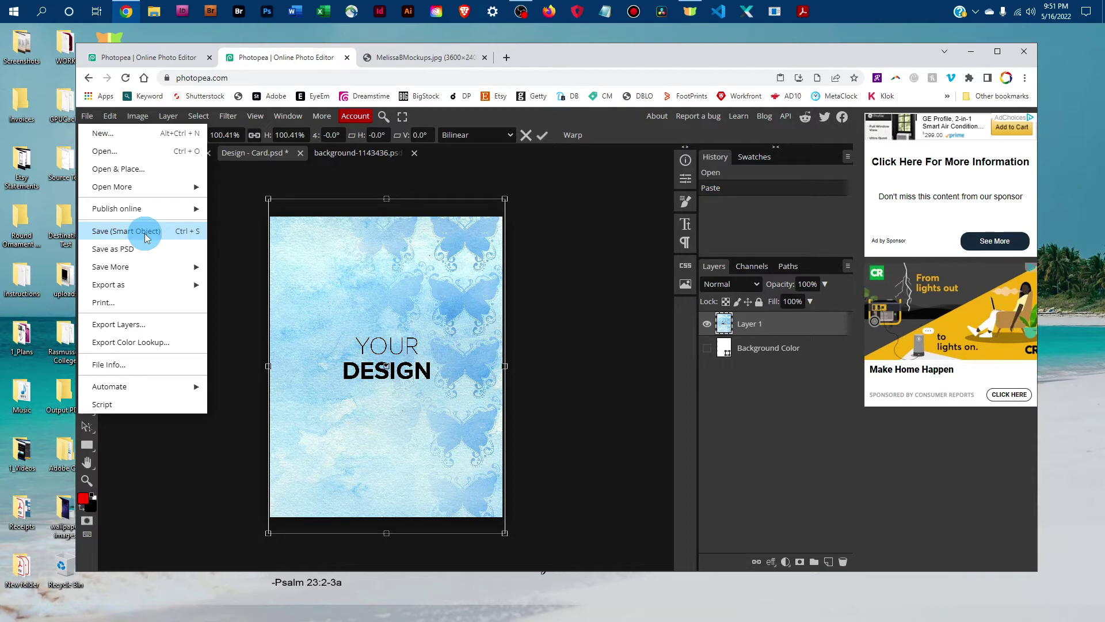
Step: Save the smart object, close Design - Card, and close background-1143436.psd discarding changes
click(178, 230)
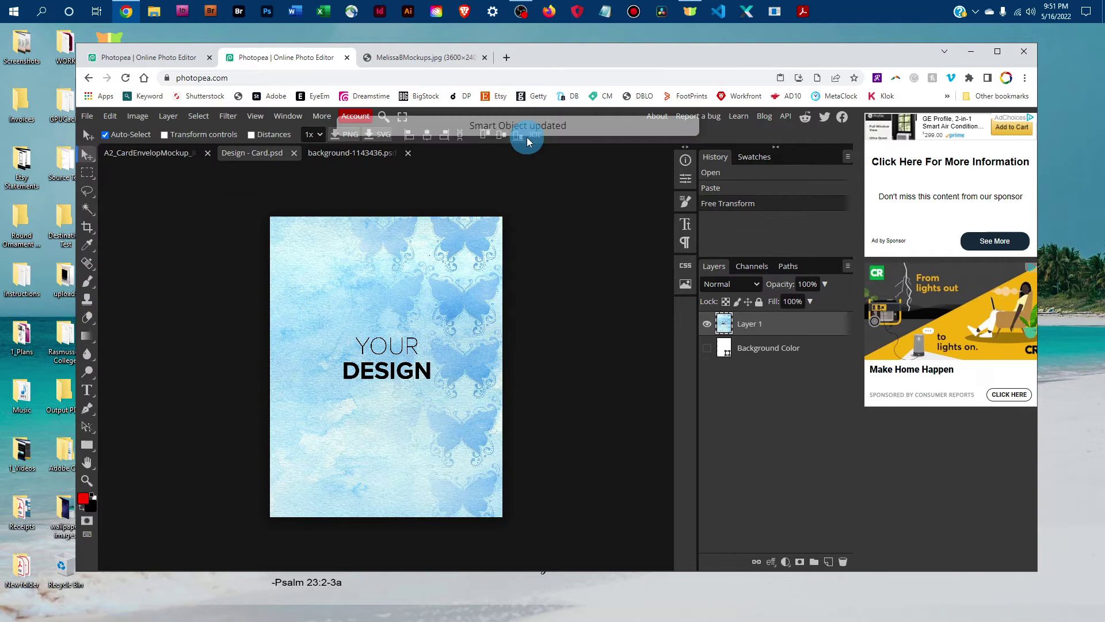
click(296, 153)
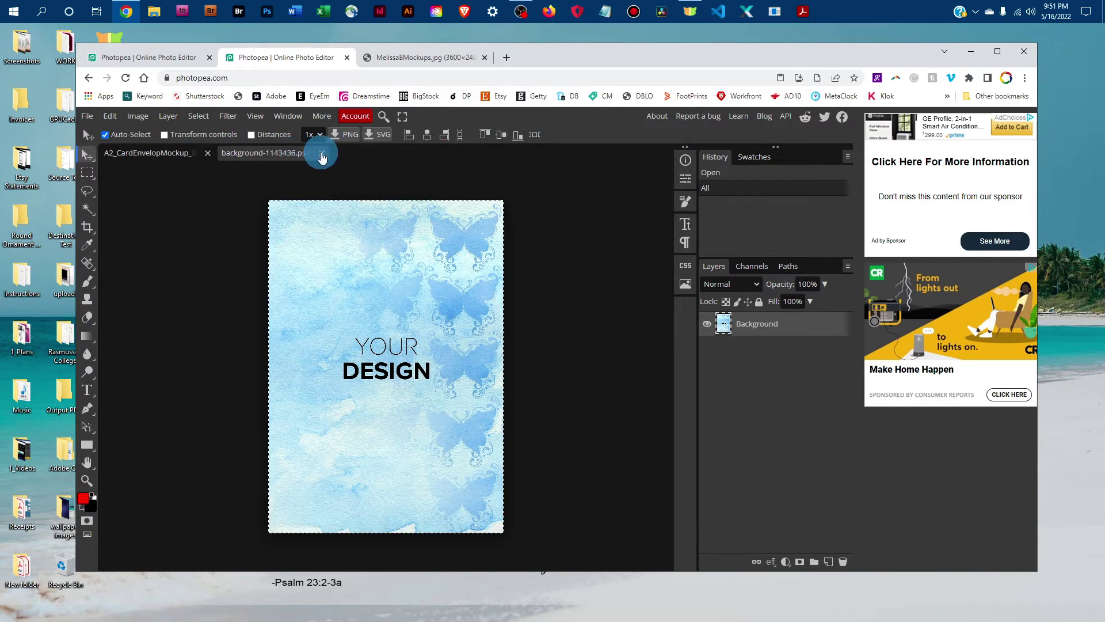
click(320, 153)
click(619, 159)
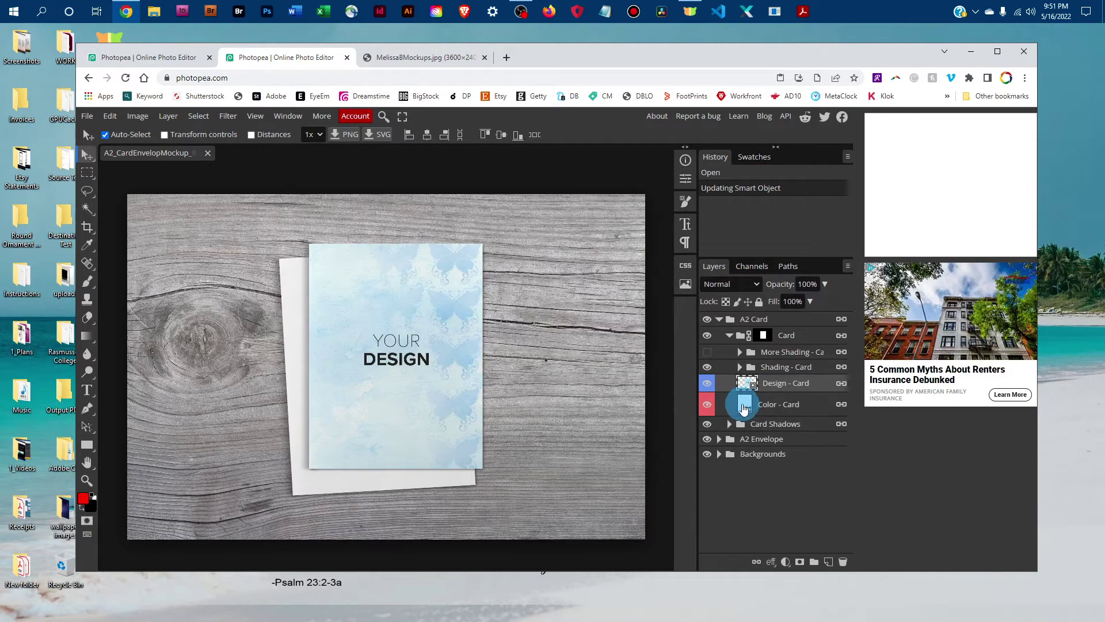
Step: Recolour the Color - Card layer to blue 434fa4 with the butterfly design temporarily hidden
click(707, 385)
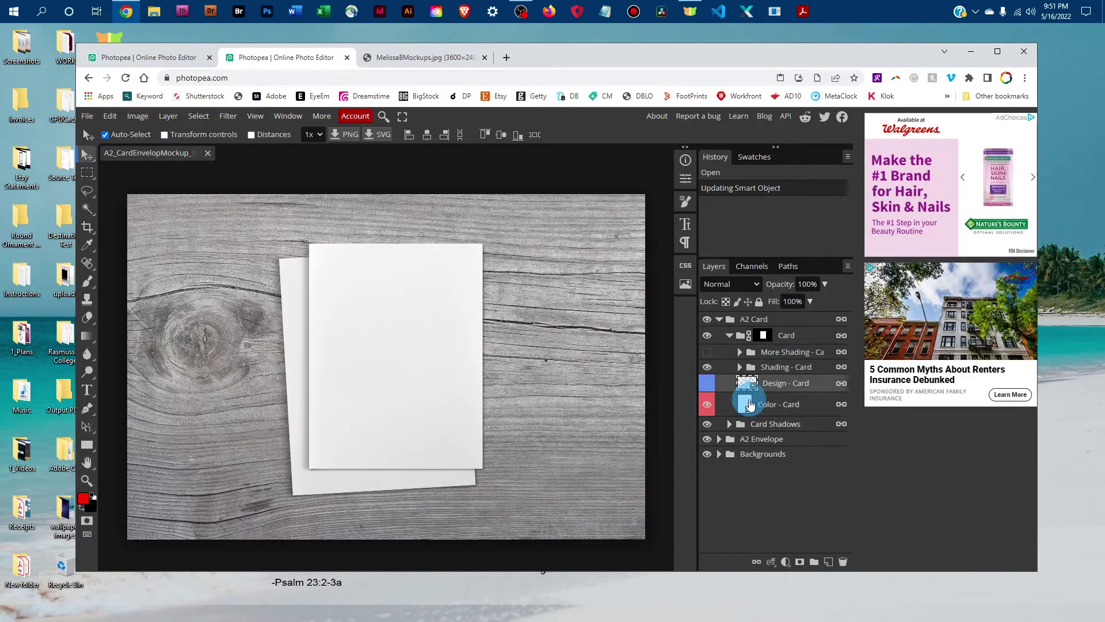
click(777, 410)
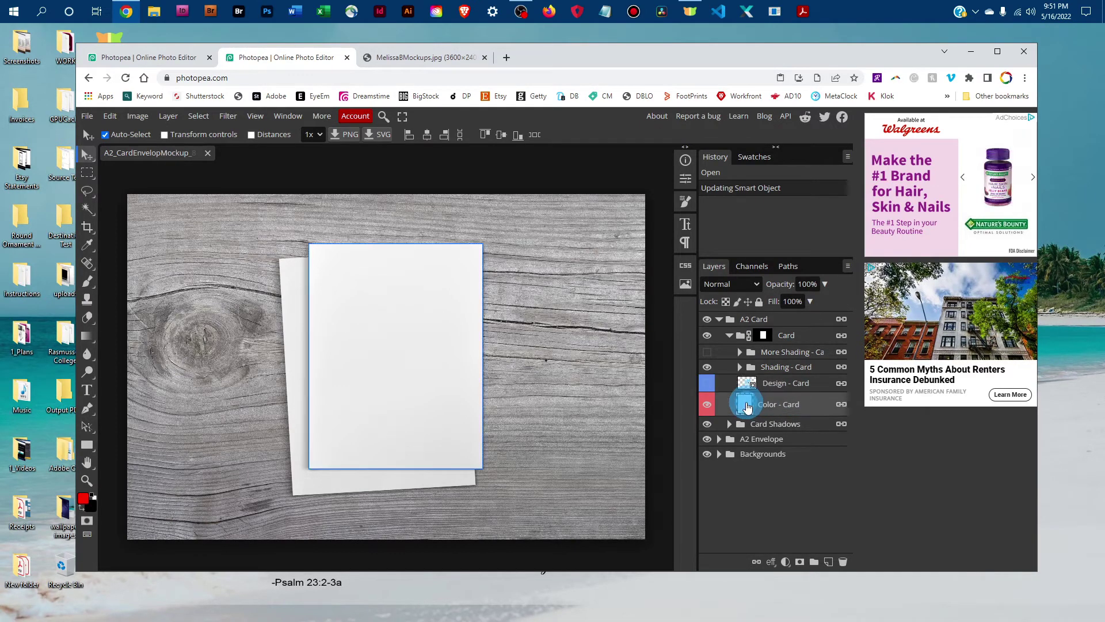
double_click(744, 404)
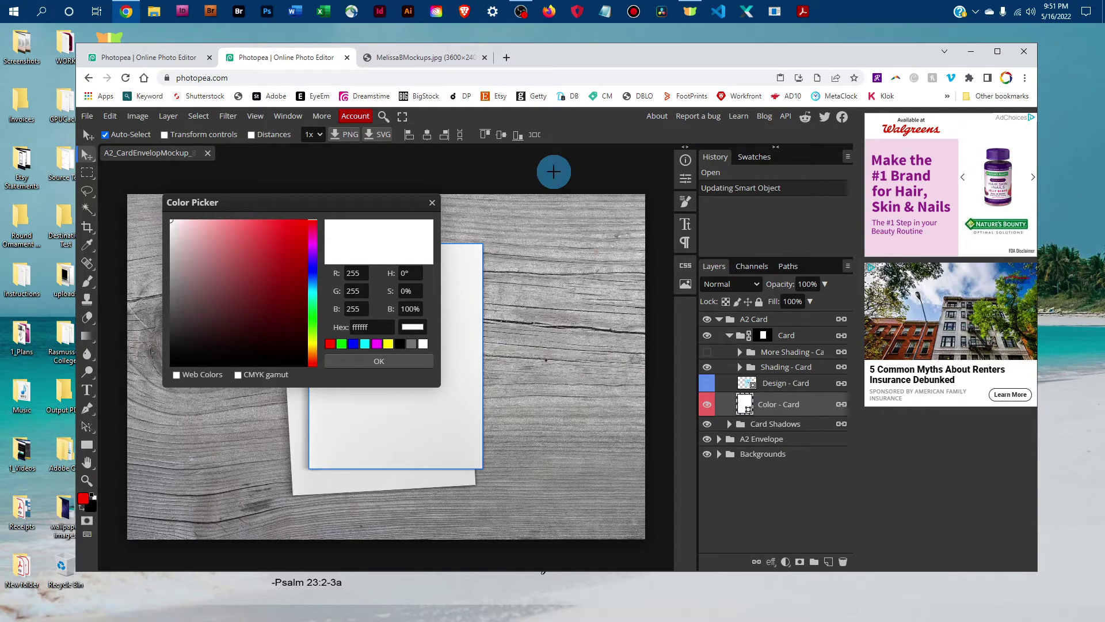
click(312, 272)
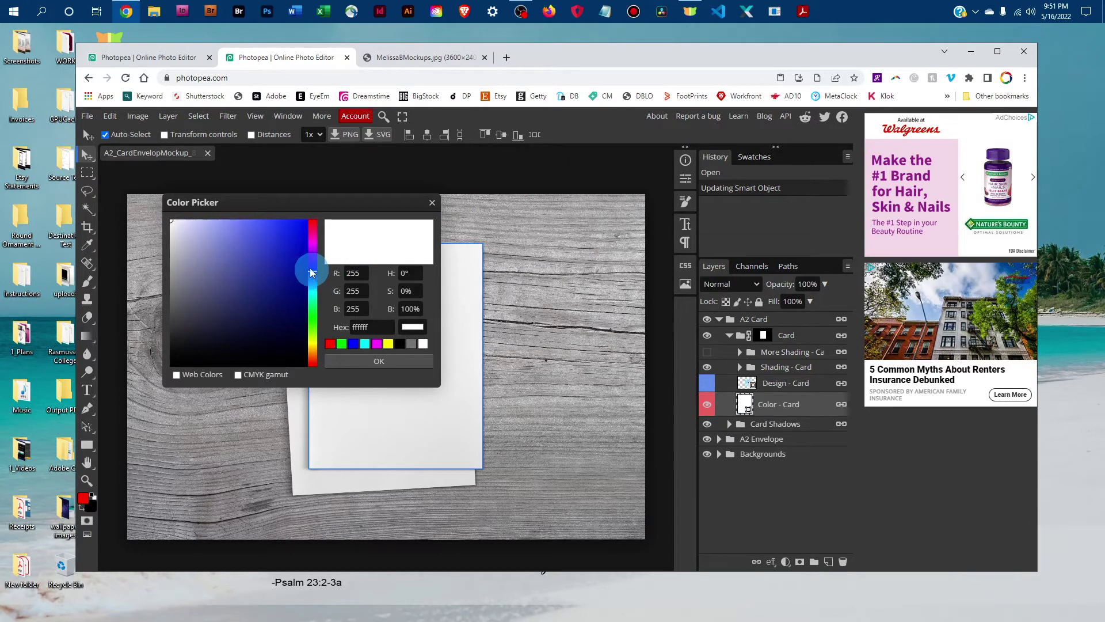
mouse_move(253, 287)
mouse_down()
mouse_move(265, 293)
mouse_move(252, 272)
mouse_up()
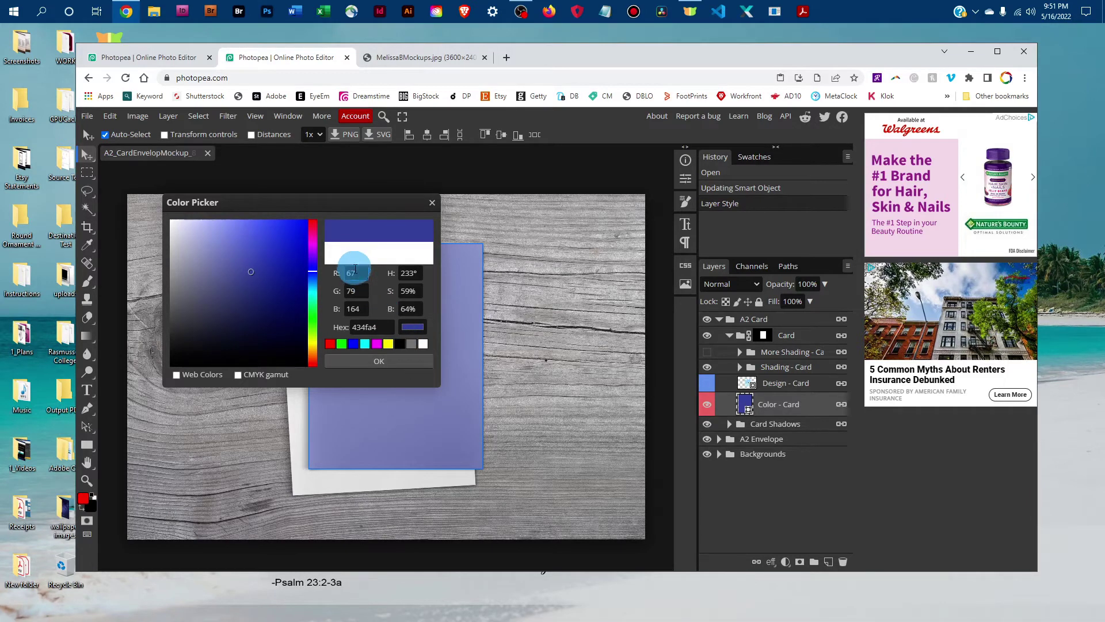
double_click(385, 328)
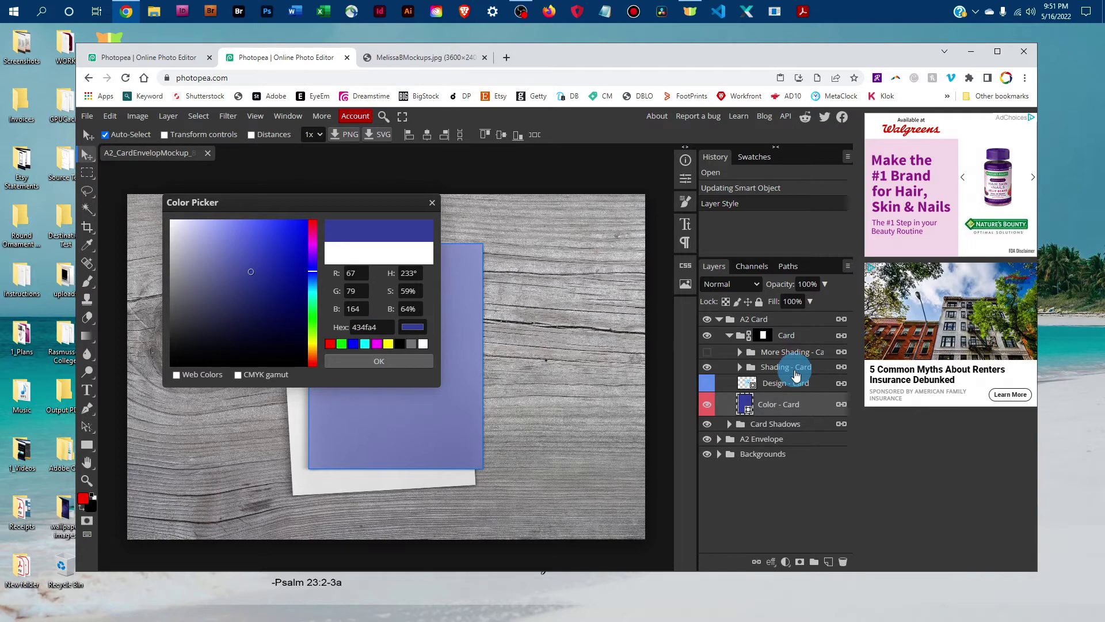
click(378, 360)
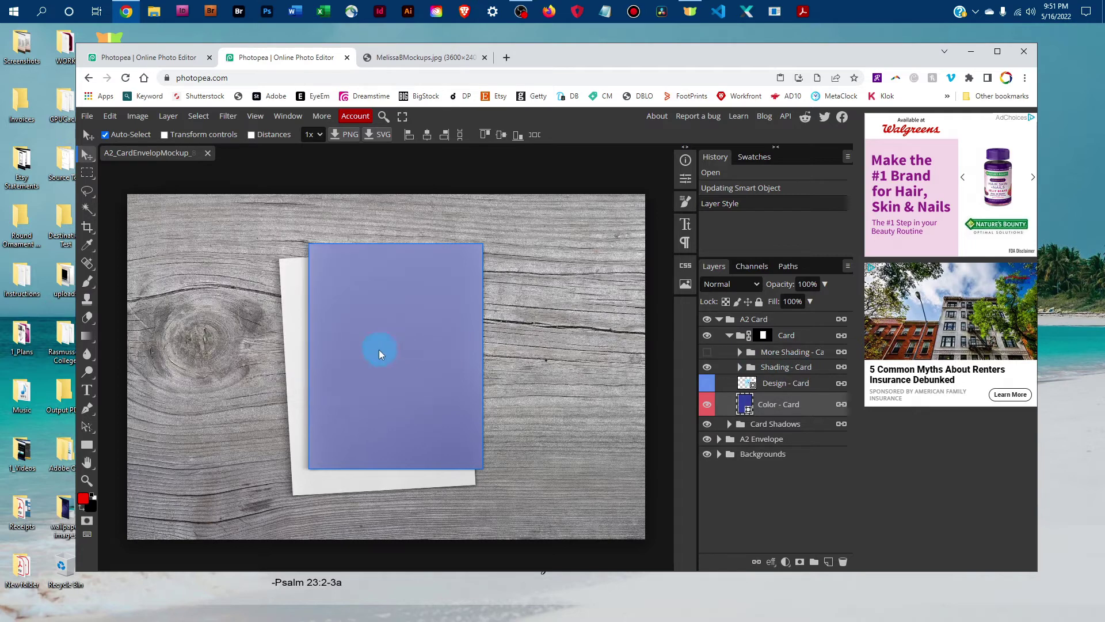
click(708, 382)
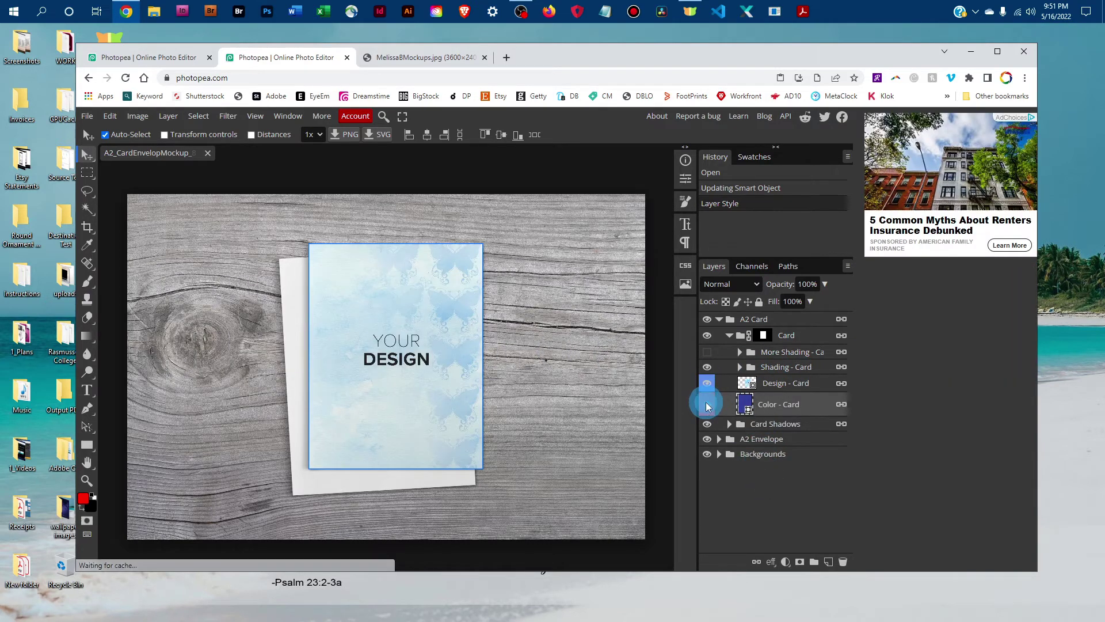
Step: Show More Shading - Card, set its opacity to 25%, then hide it again
click(705, 401)
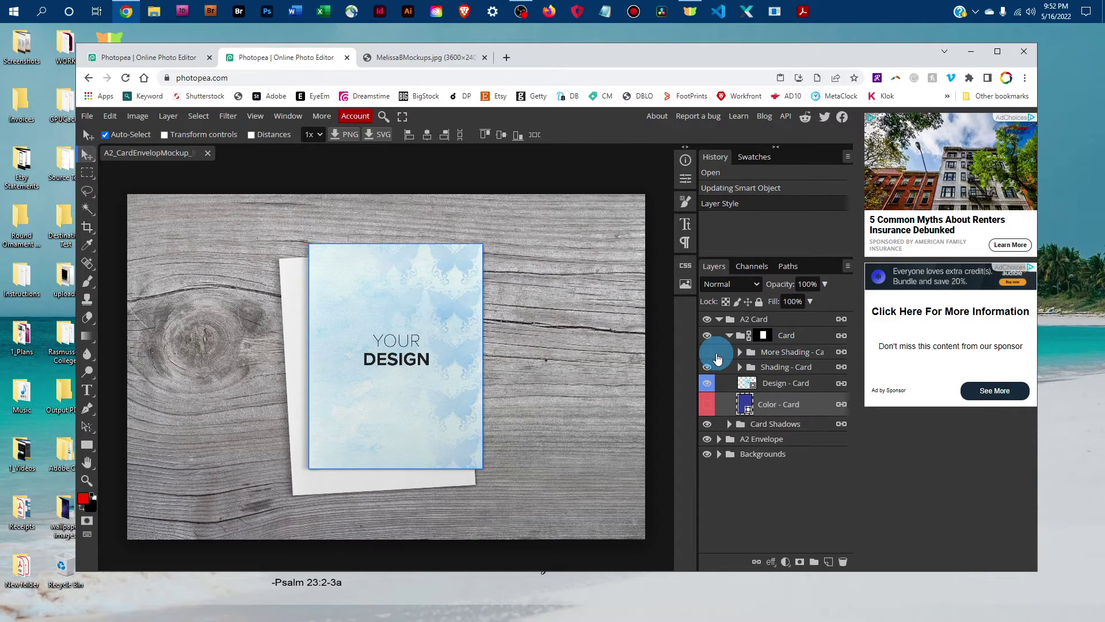
click(708, 353)
click(784, 351)
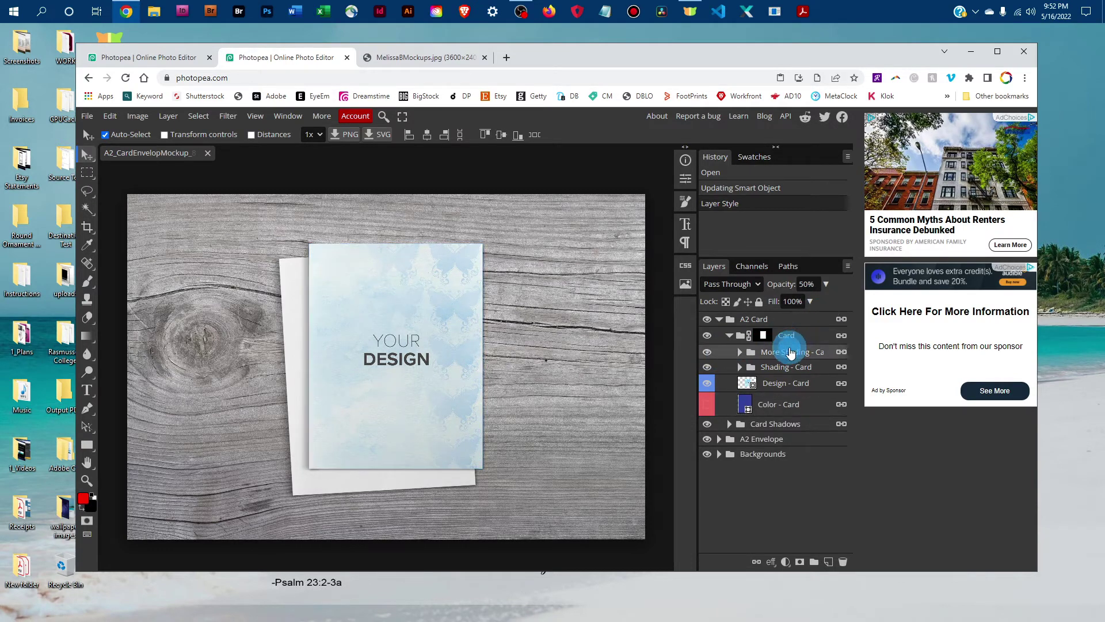
click(826, 287)
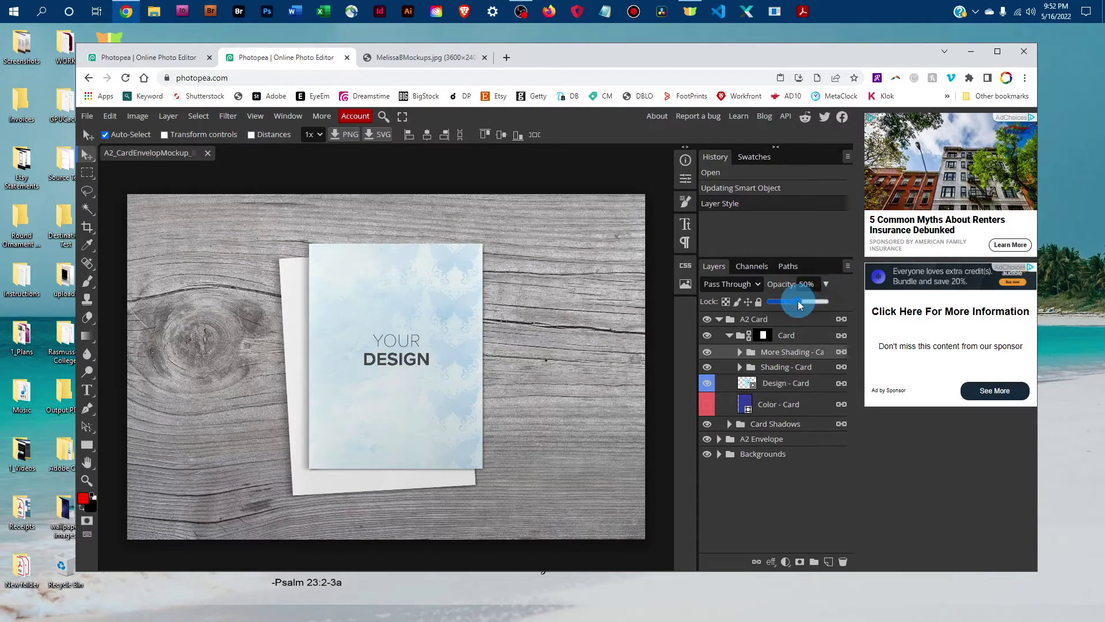
drag(804, 301, 808, 301)
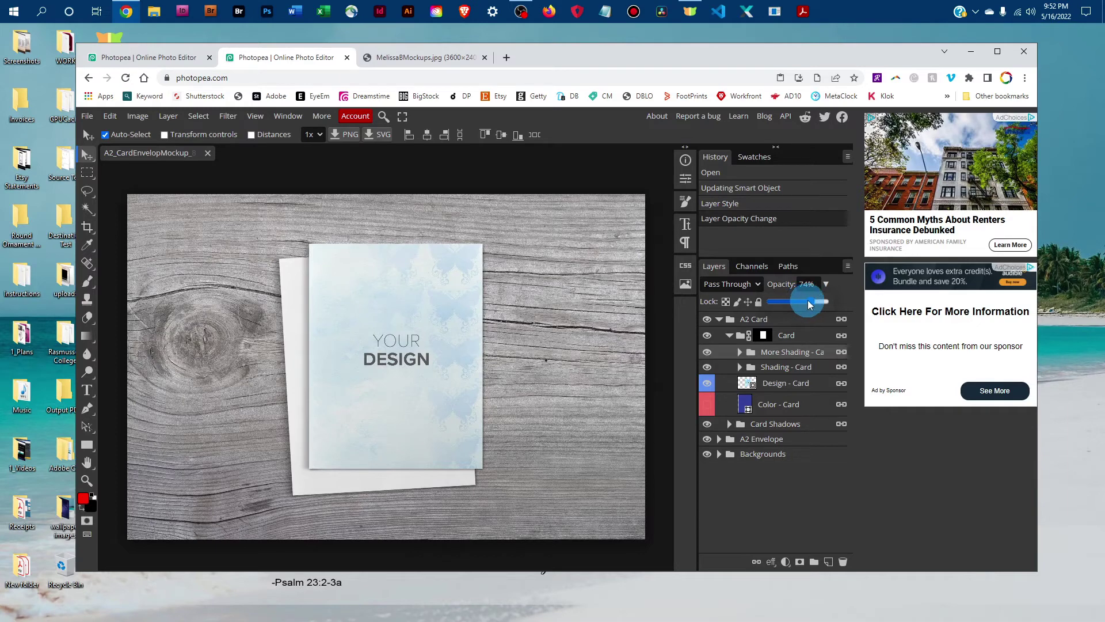
click(785, 300)
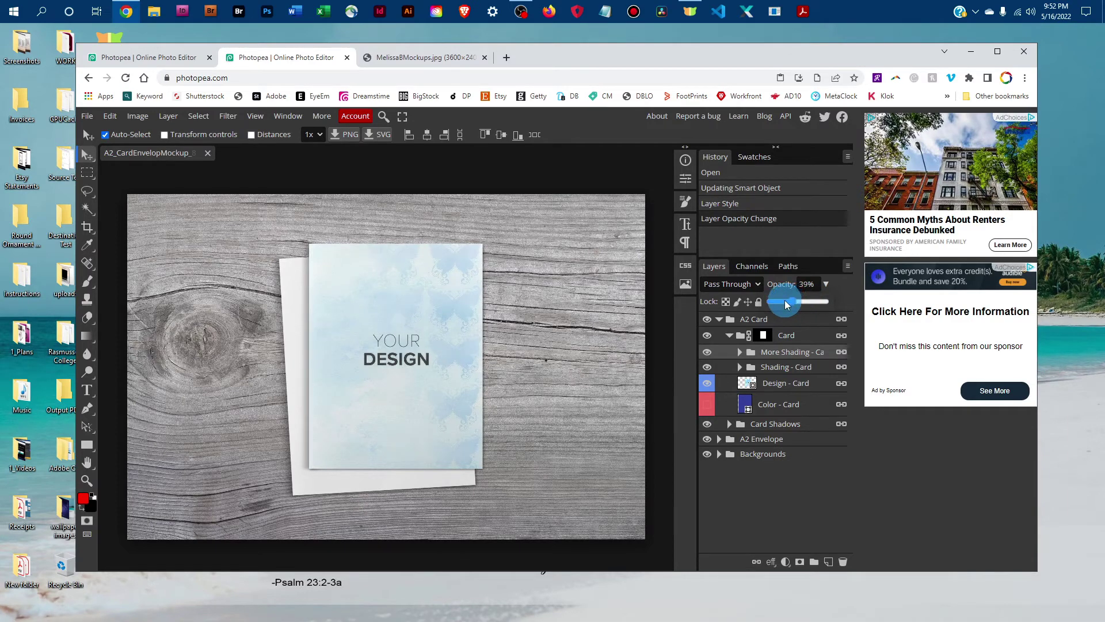
click(707, 352)
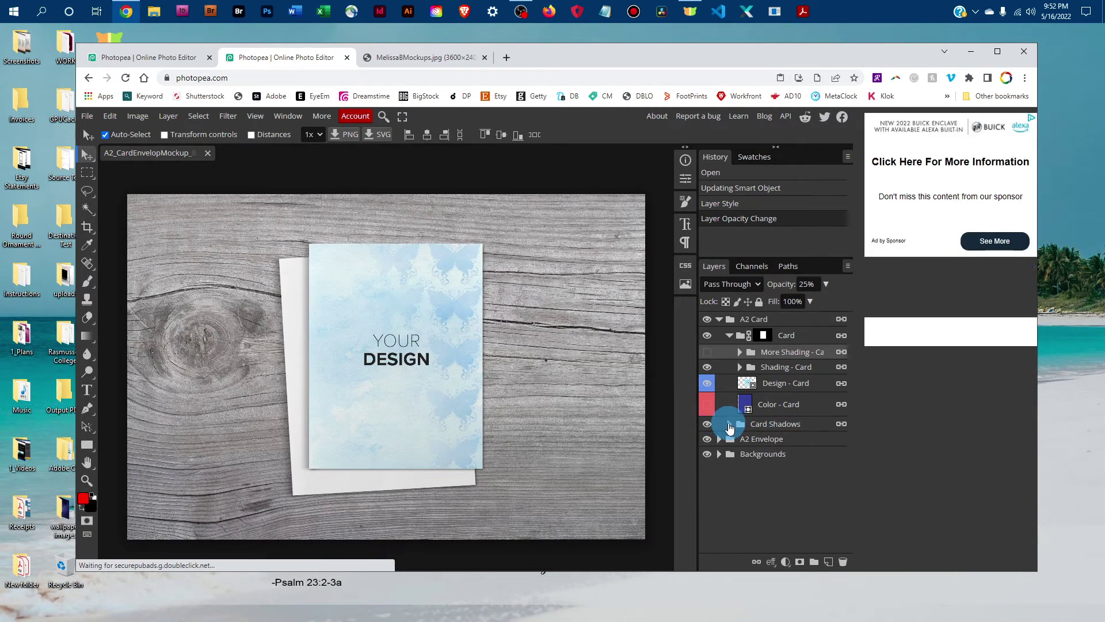
Step: Lower the Cast Shadow Left layer in Card Shadows to about 29% opacity
click(730, 424)
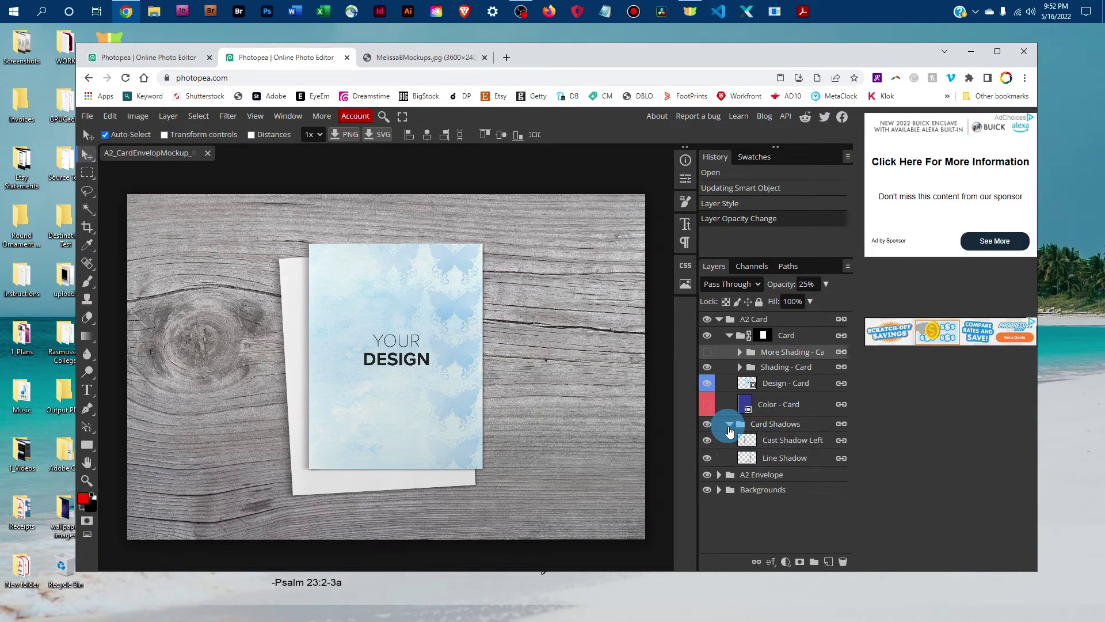
click(783, 442)
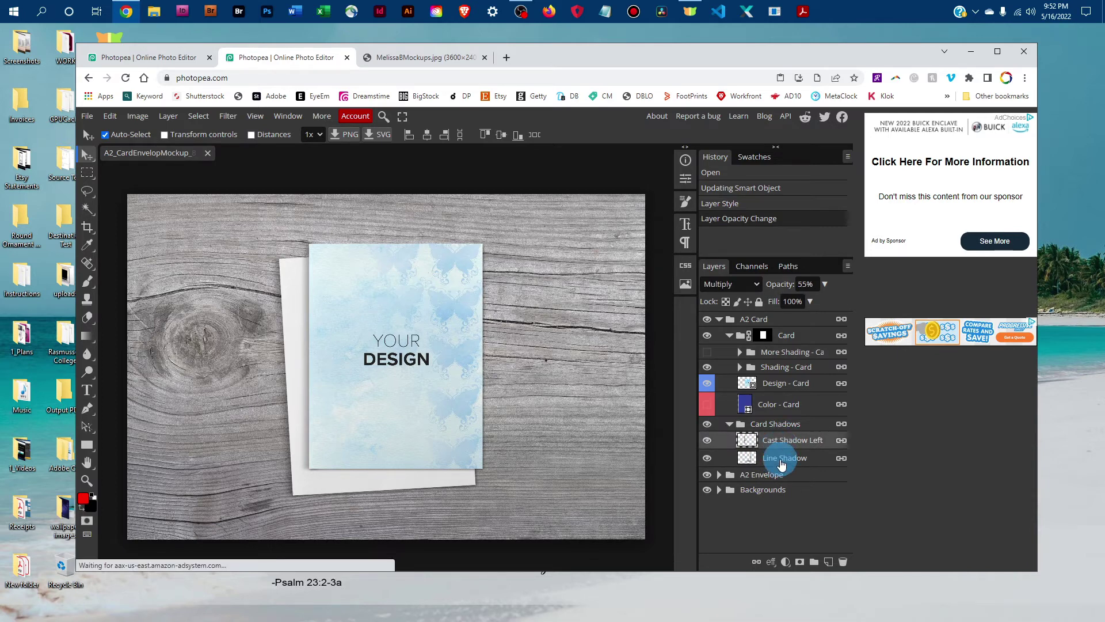
click(825, 285)
drag(796, 301, 818, 300)
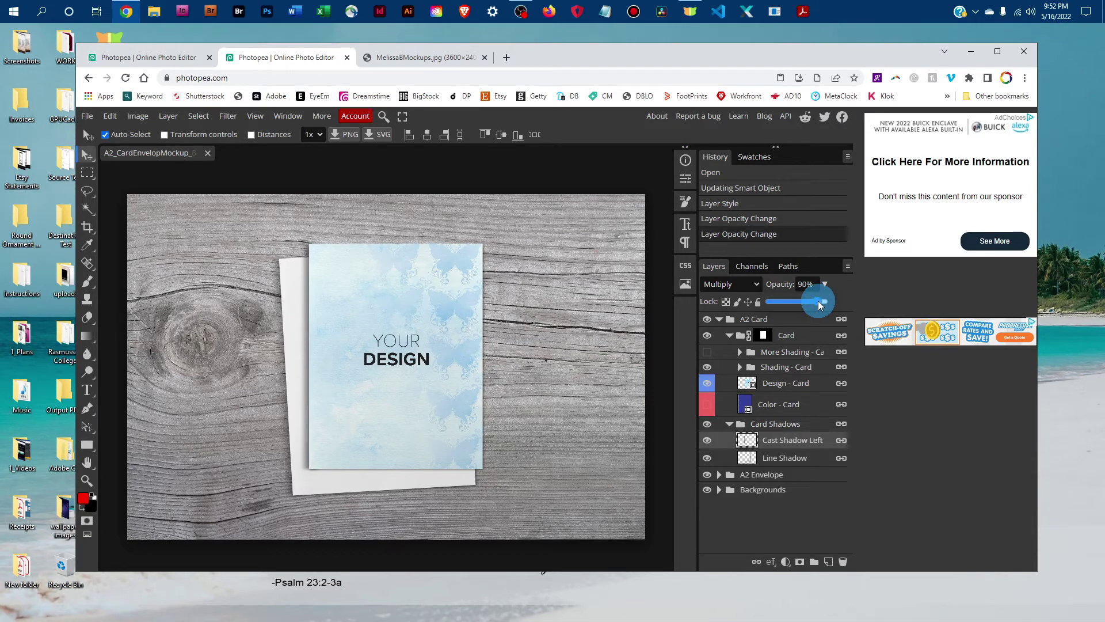
click(786, 301)
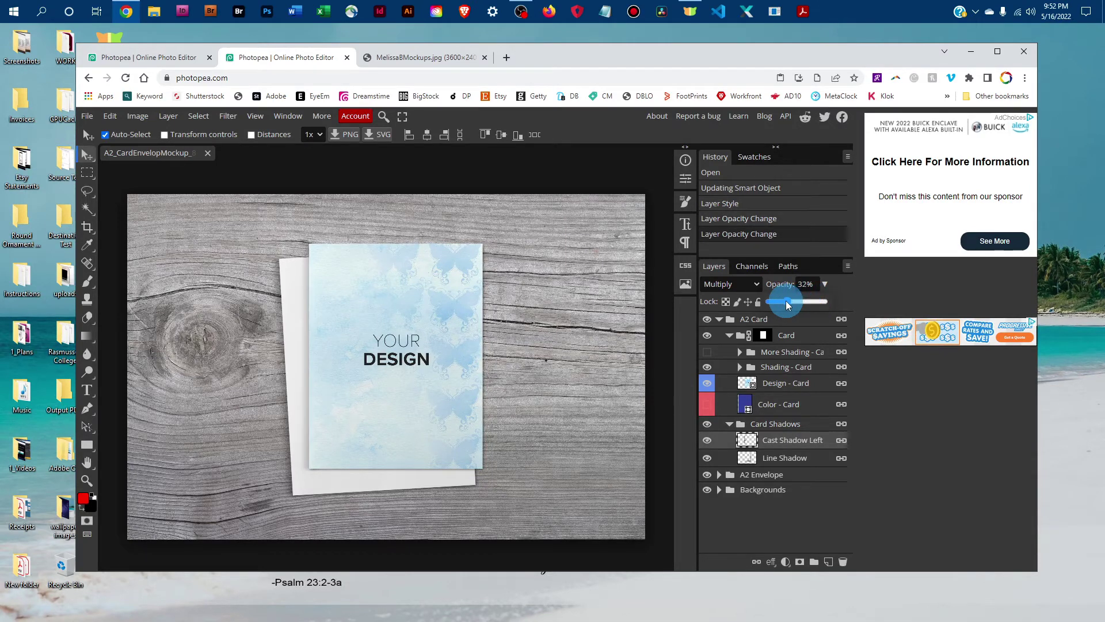
drag(786, 301, 785, 301)
Step: Collapse Card Shadows, Card and A2 Card, then expand the A2 Envelope and Envelope groups
click(730, 423)
click(730, 335)
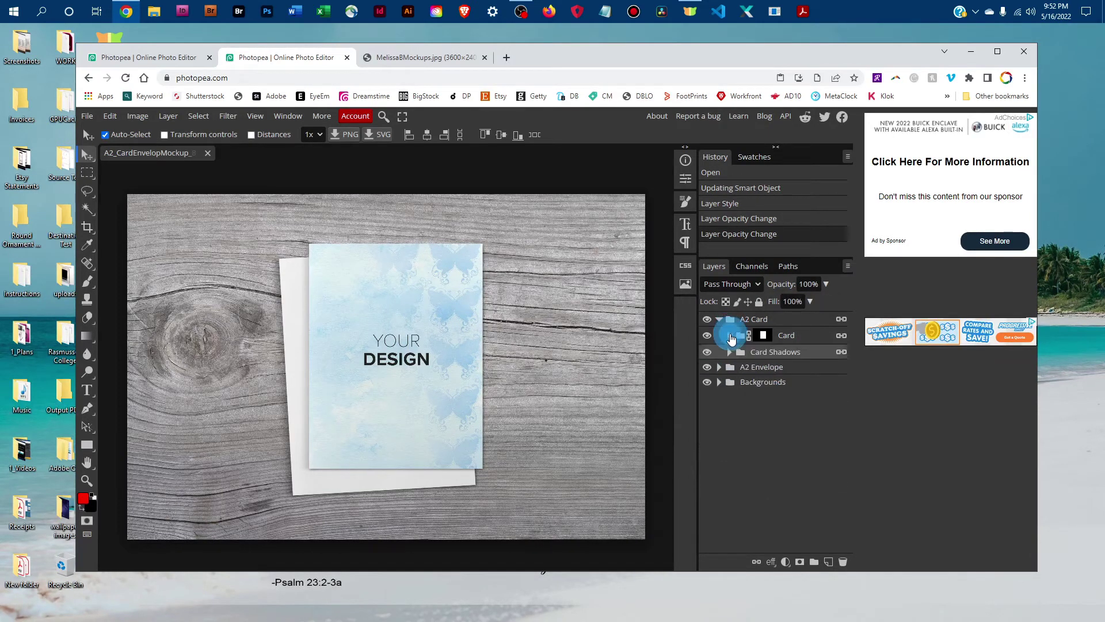
click(718, 319)
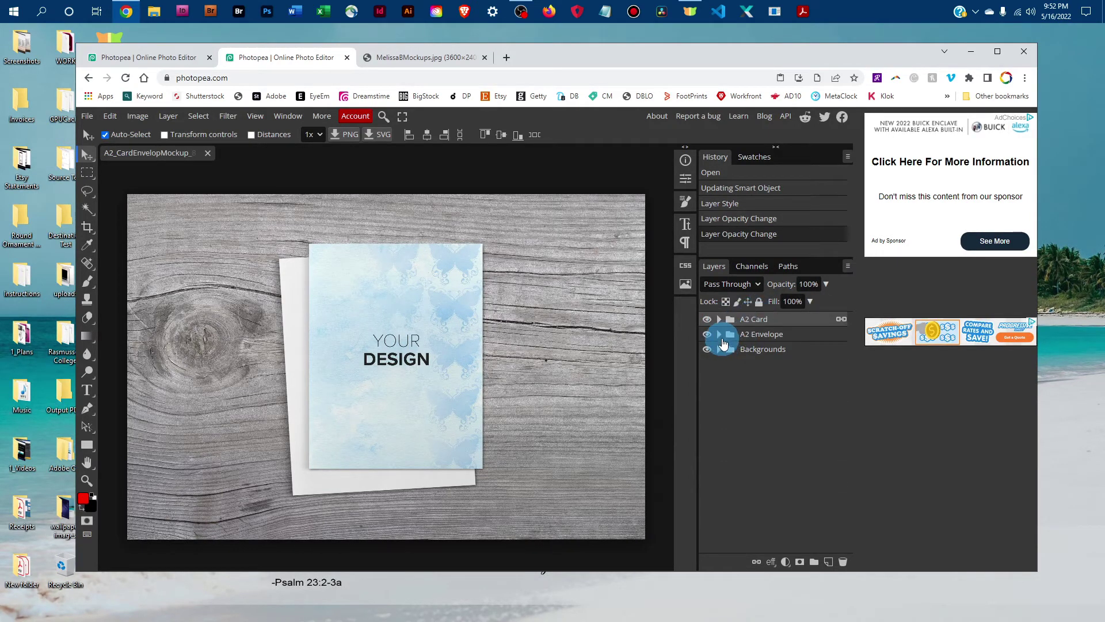
click(718, 335)
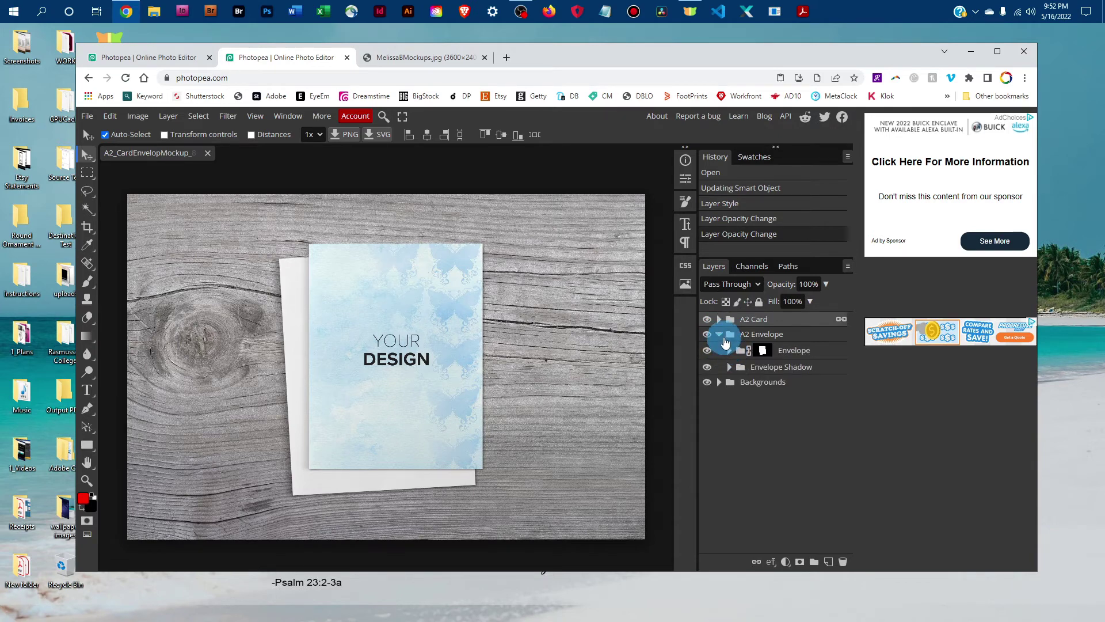
click(730, 352)
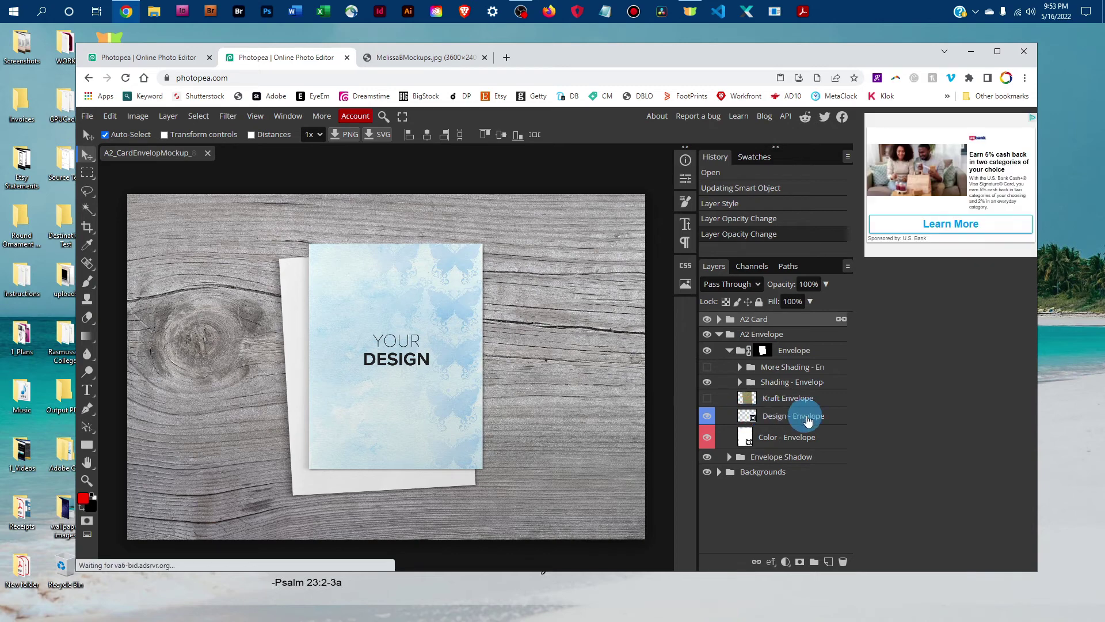
Step: Recolour the Color - Envelope fill from white to medium blue 337fb4
double_click(748, 439)
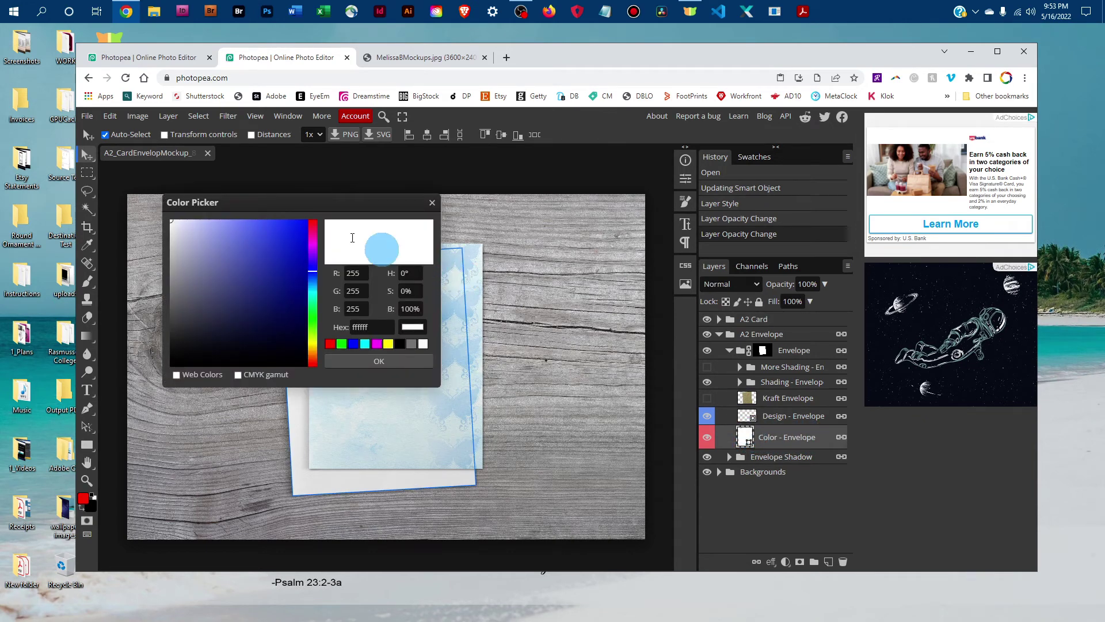
mouse_move(274, 203)
mouse_down()
mouse_move(623, 227)
mouse_move(633, 217)
mouse_up()
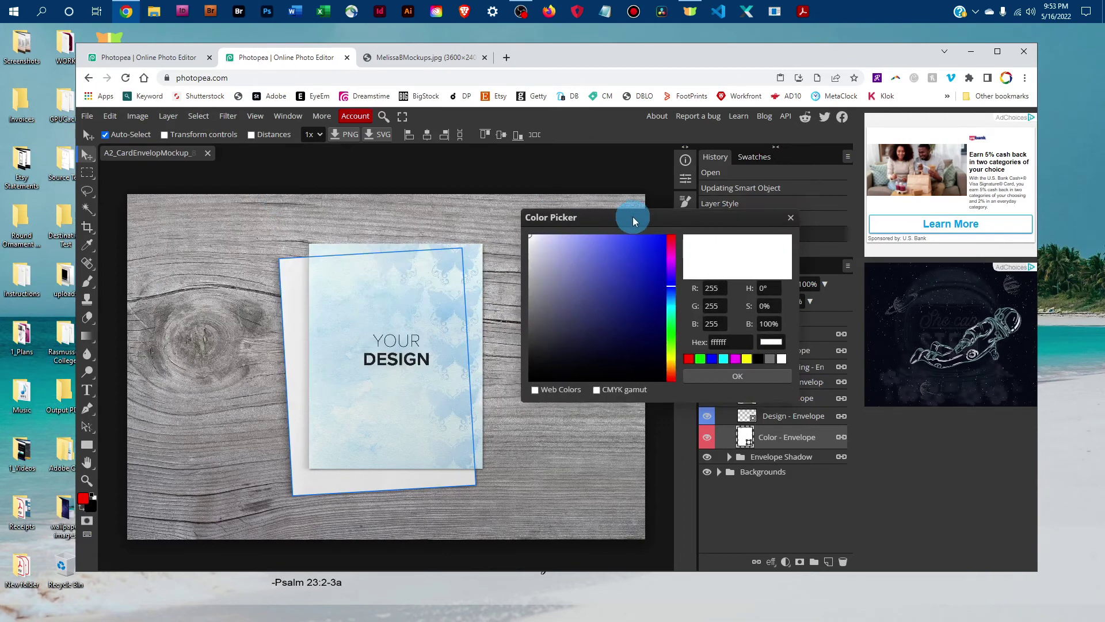
click(674, 291)
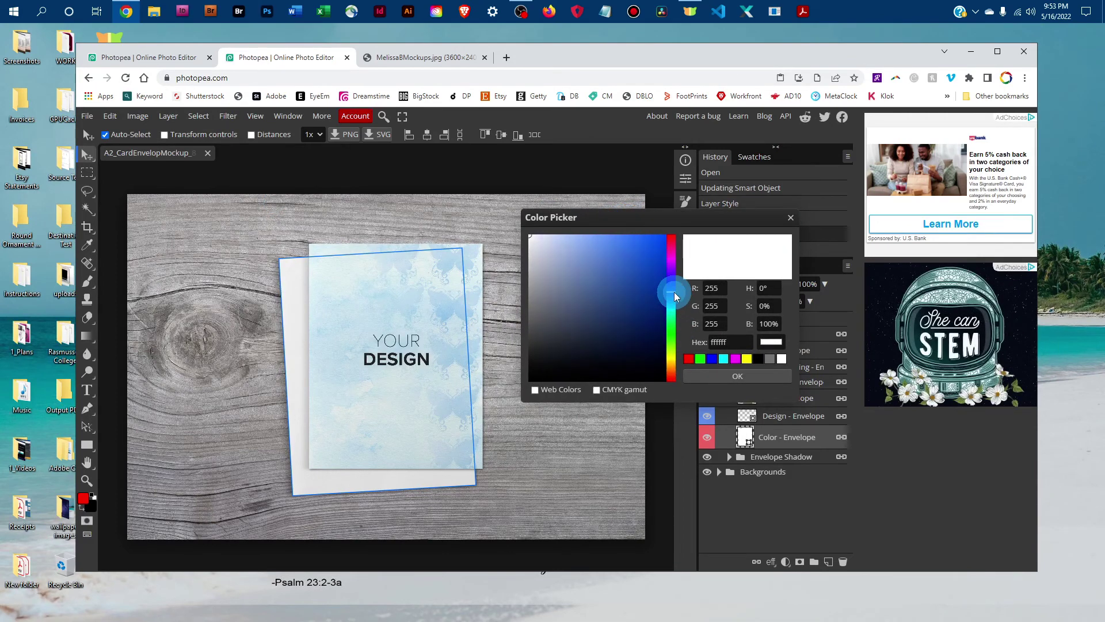
click(590, 290)
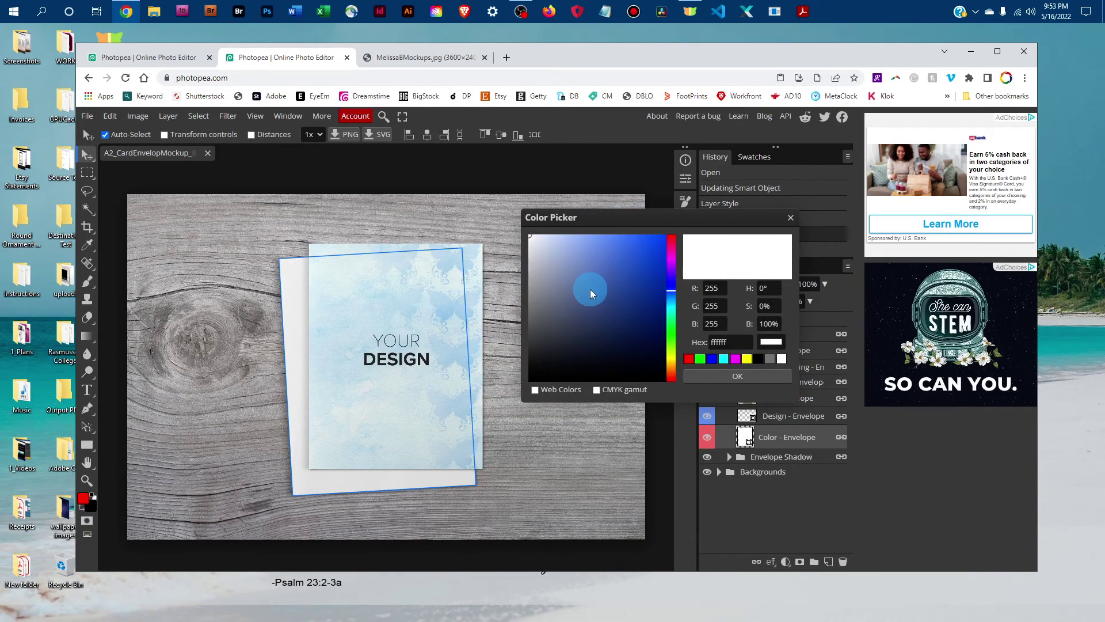
click(669, 295)
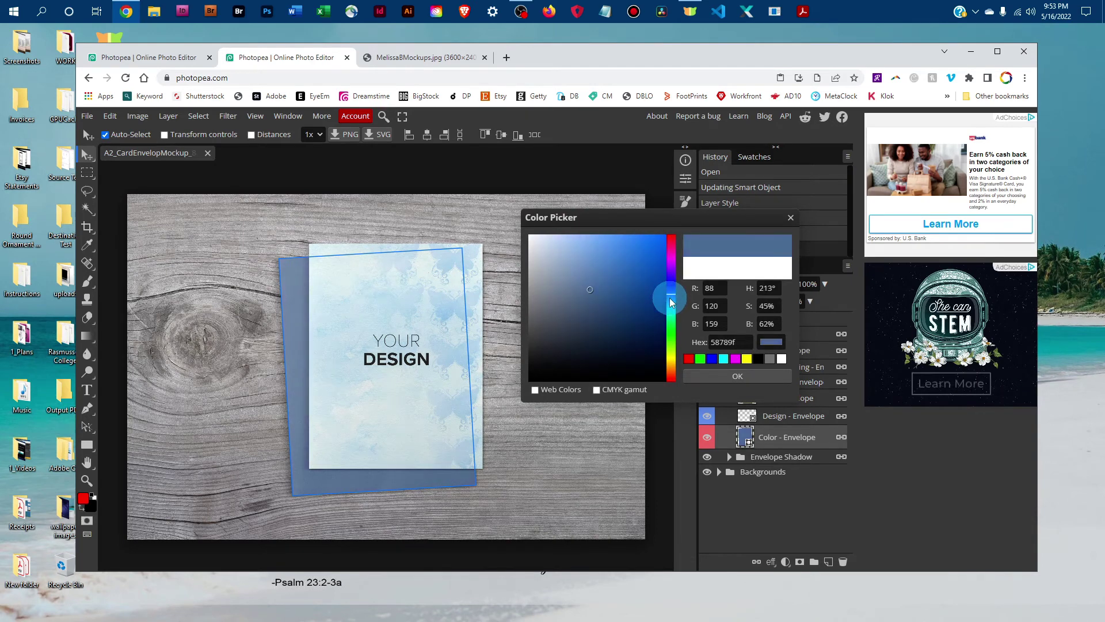
click(670, 302)
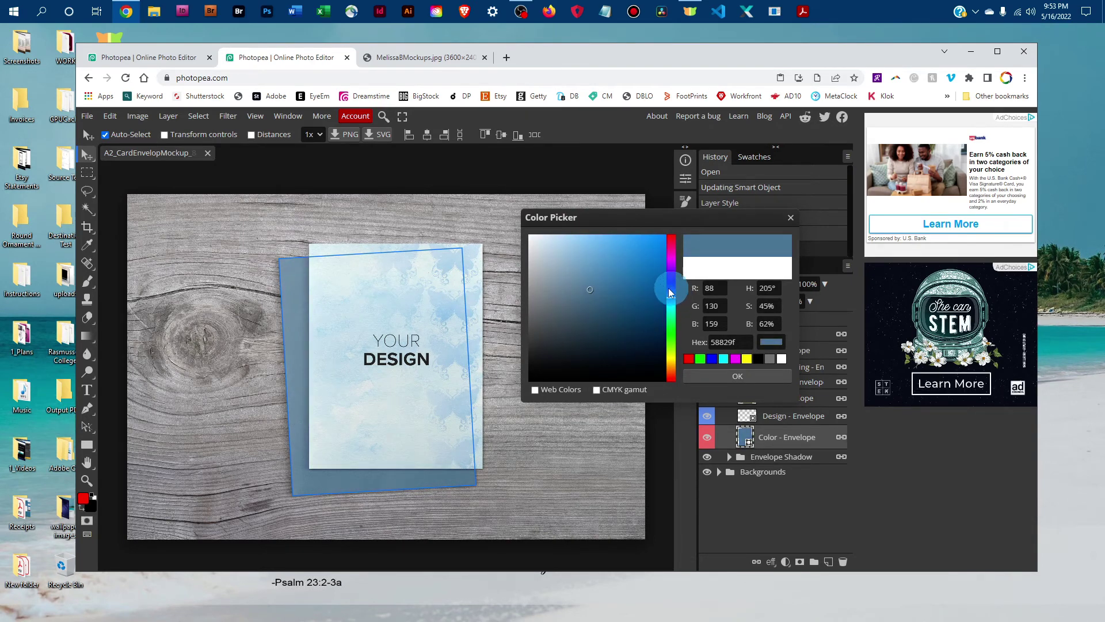
click(626, 273)
drag(626, 274, 627, 277)
click(736, 377)
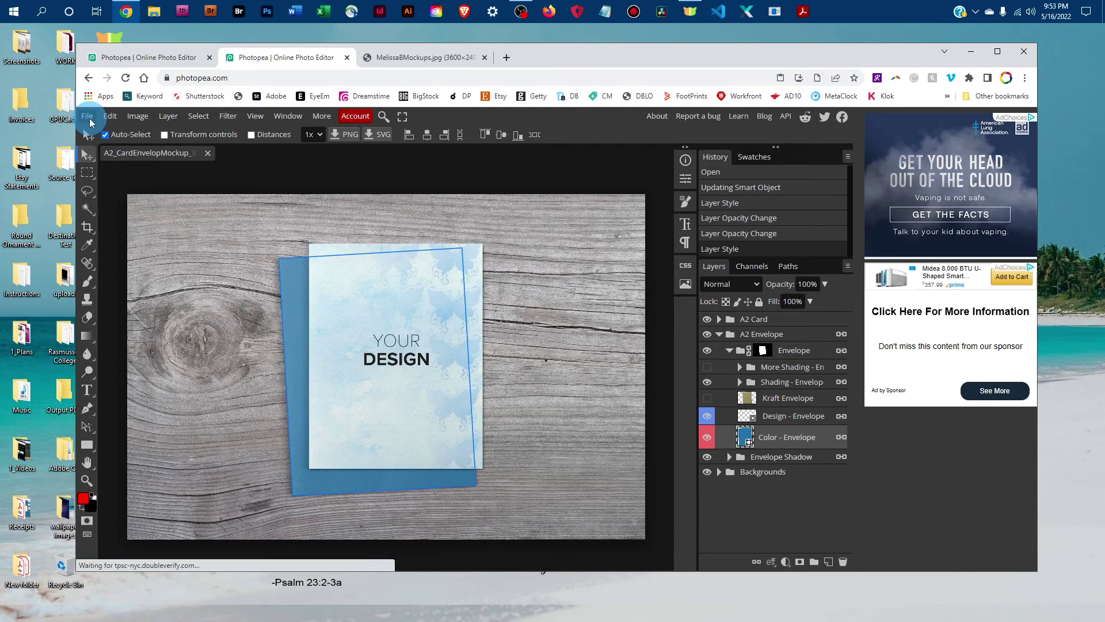
Step: Save the blue card-and-envelope mockup as a PSD file from the File menu
click(89, 118)
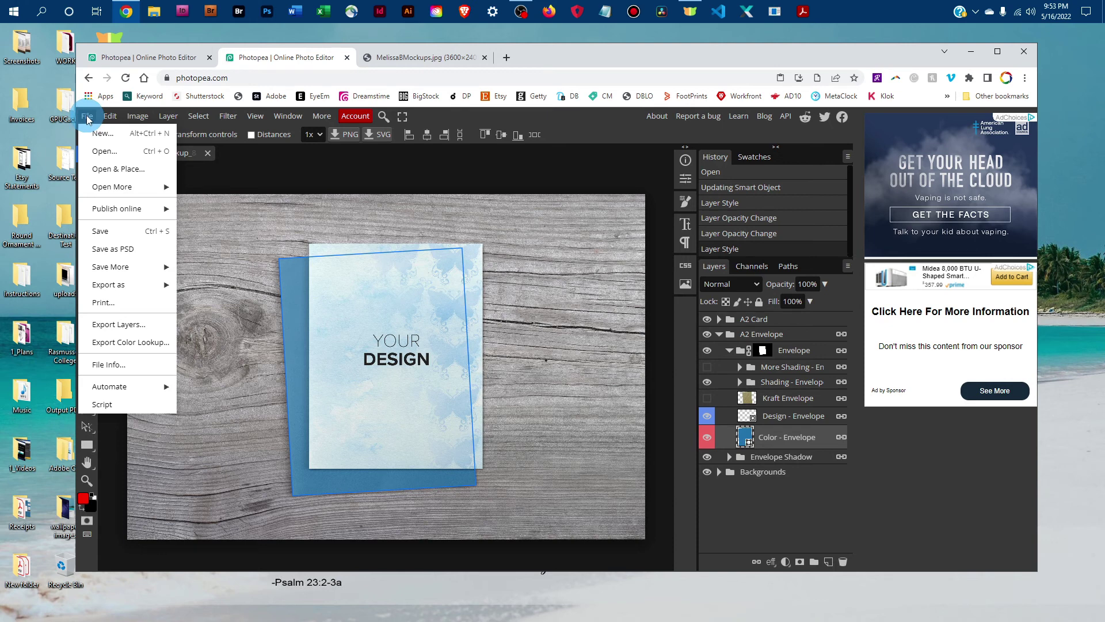
mouse_move(109, 284)
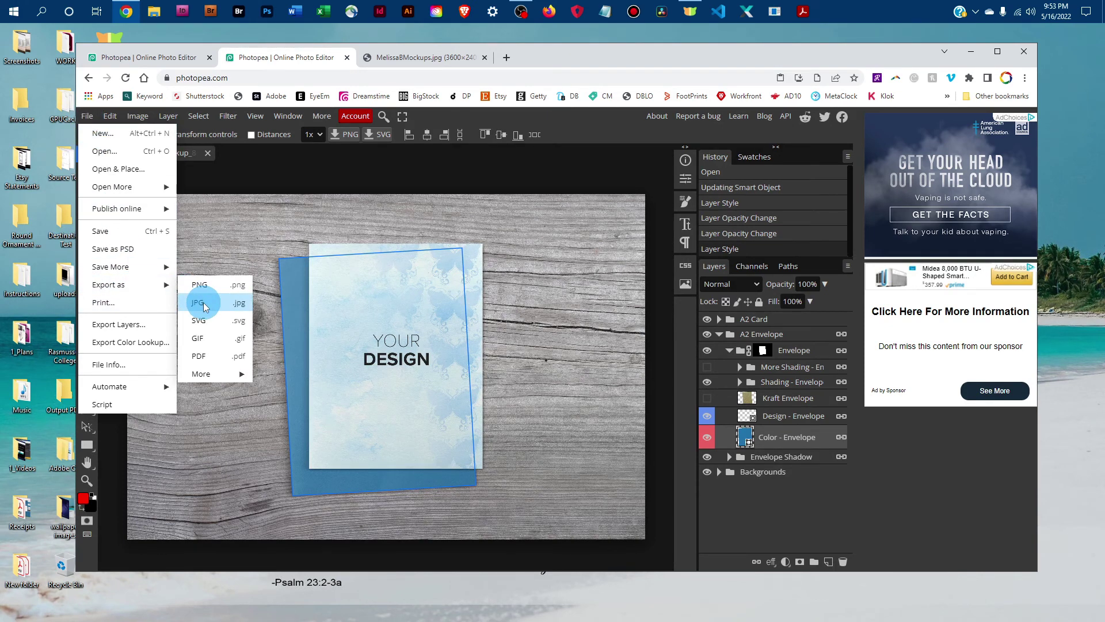
click(227, 169)
click(89, 117)
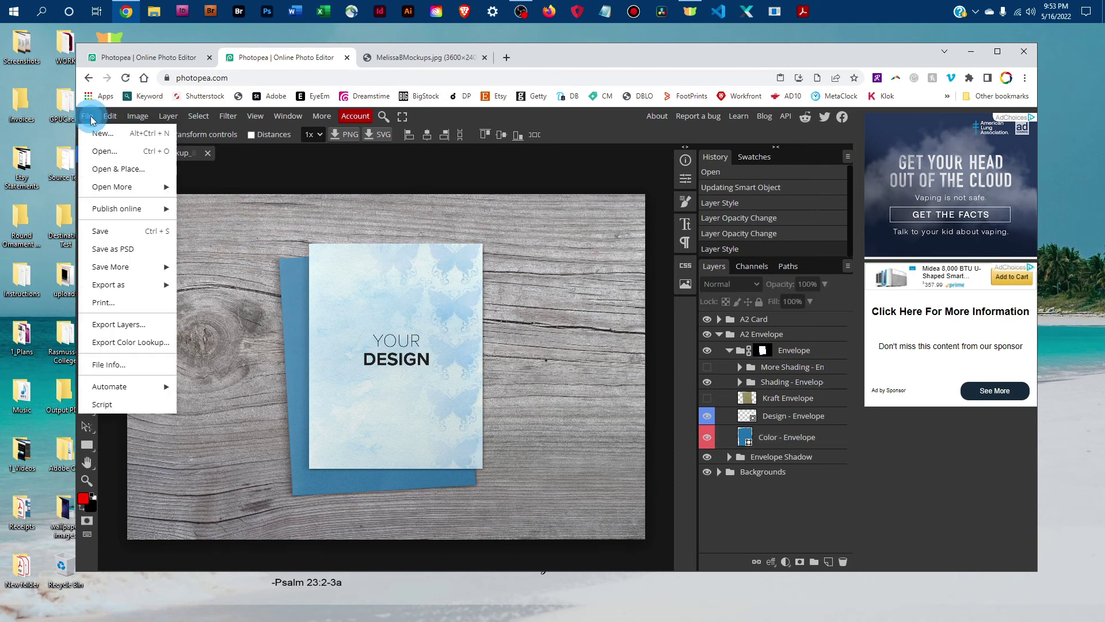
click(116, 252)
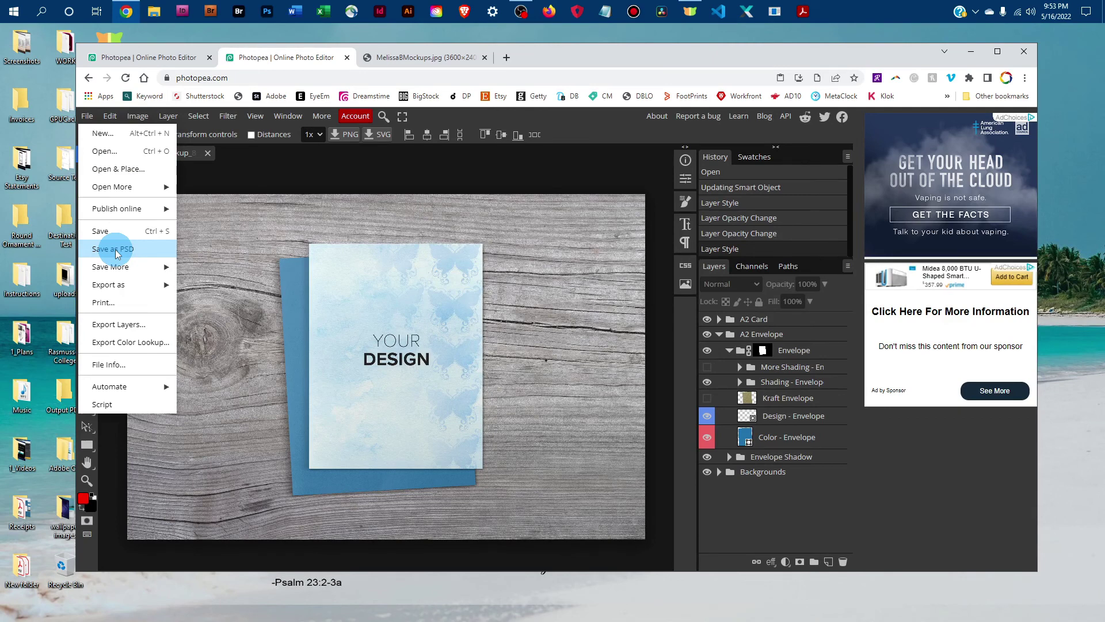
click(252, 175)
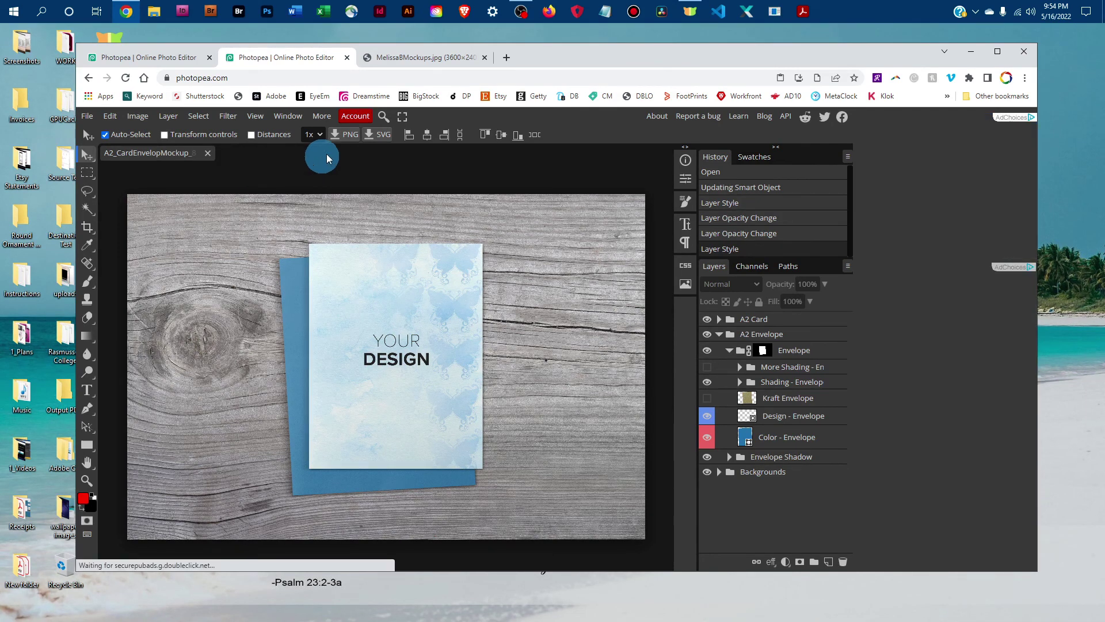
click(447, 57)
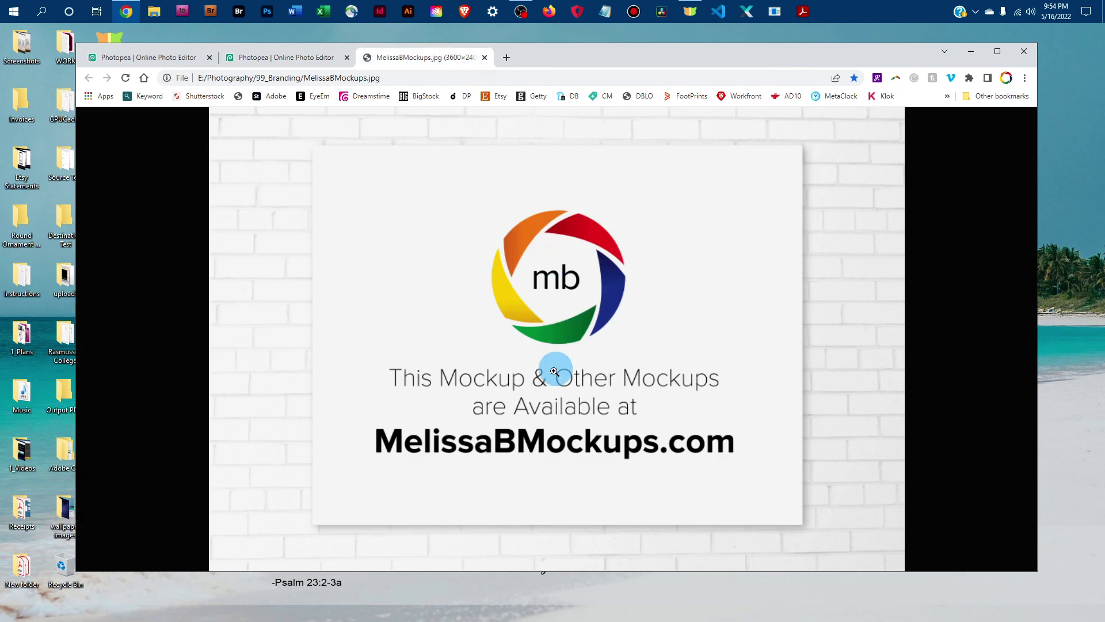